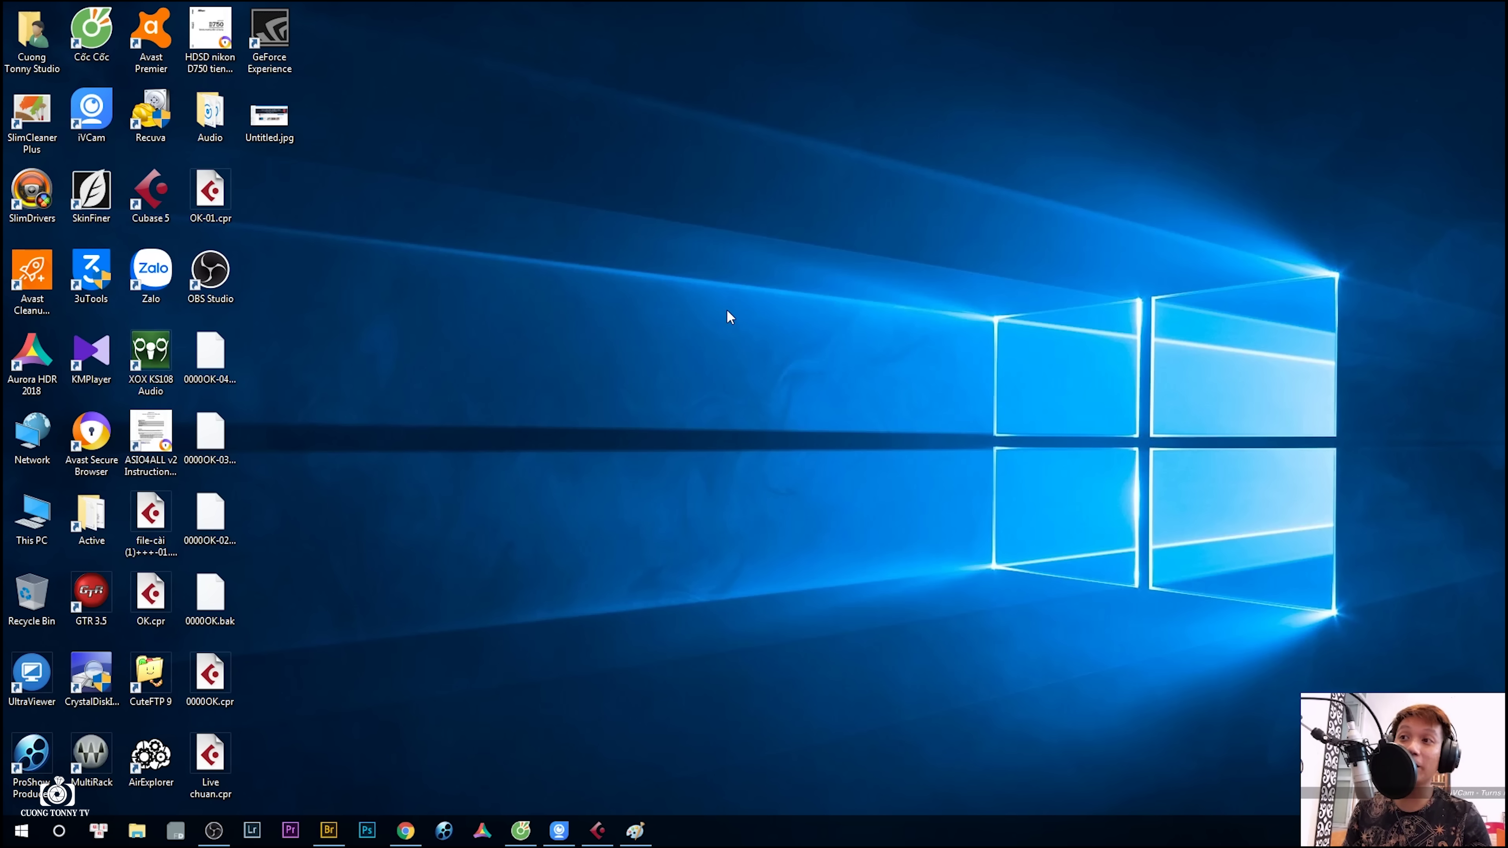
Step: Show the Untitled.jpg YouTube channel screenshot maximized and zoomed in within Windows Photos
{"action": "left_click", "coordinate": [246, 128]}
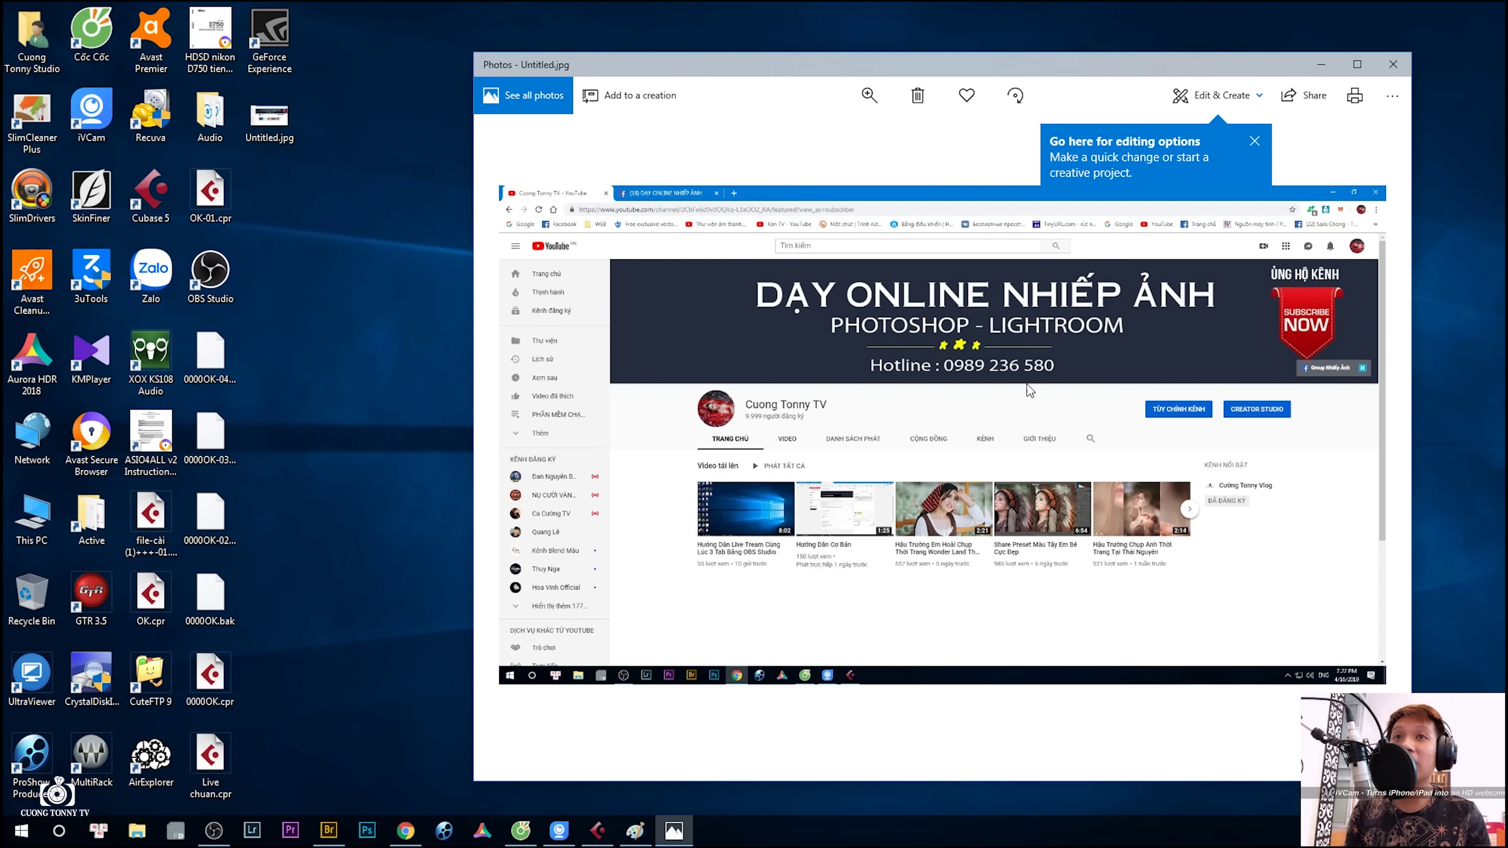
{"action": "left_click", "coordinate": [1356, 65]}
{"action": "scroll", "coordinate": [507, 461], "scroll_direction": "up", "scroll_amount": 2}
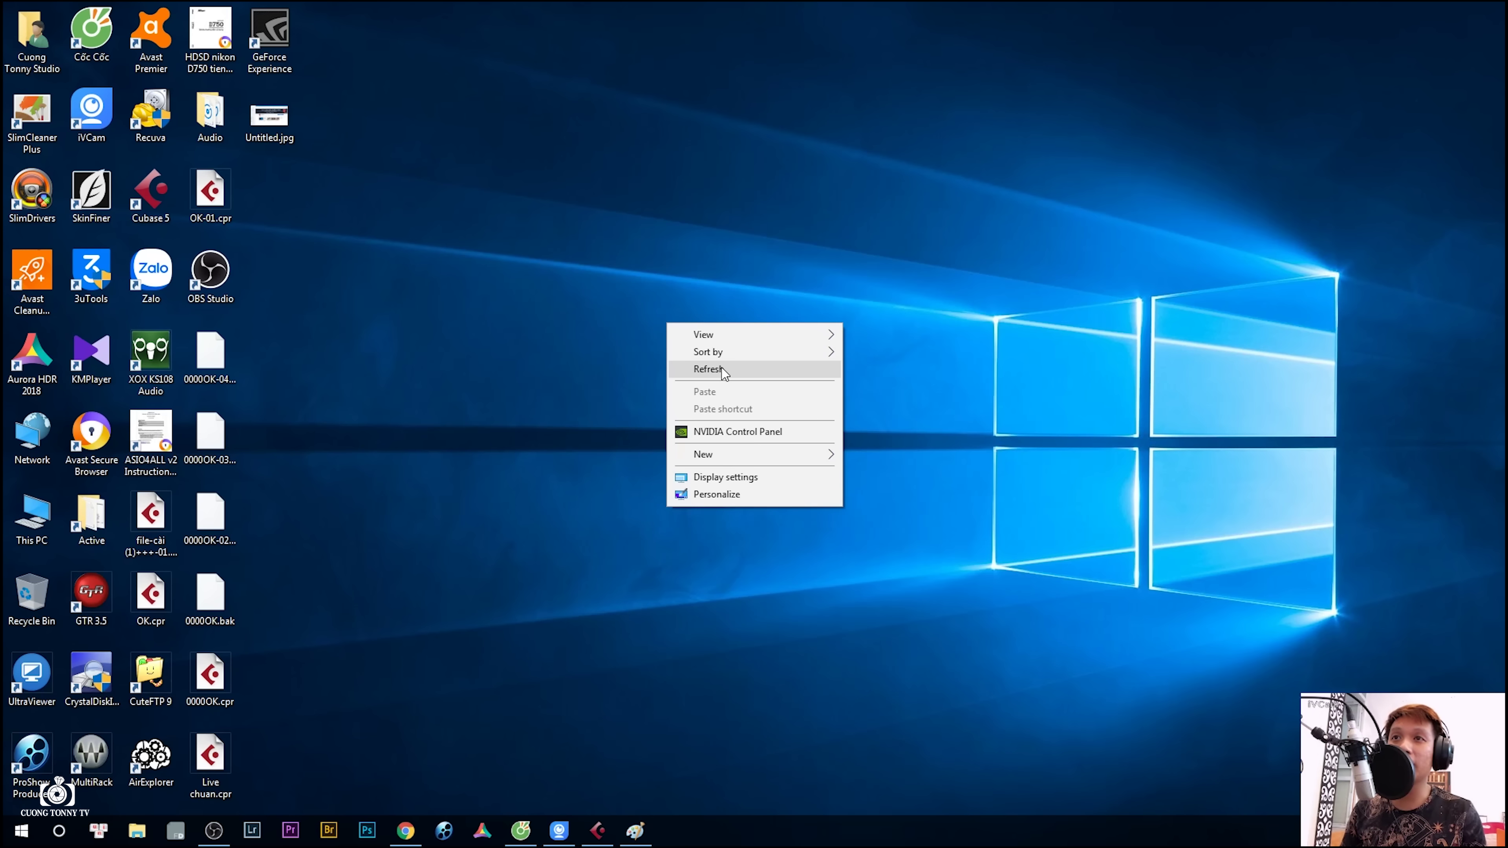
{"action": "left_click", "coordinate": [721, 368]}
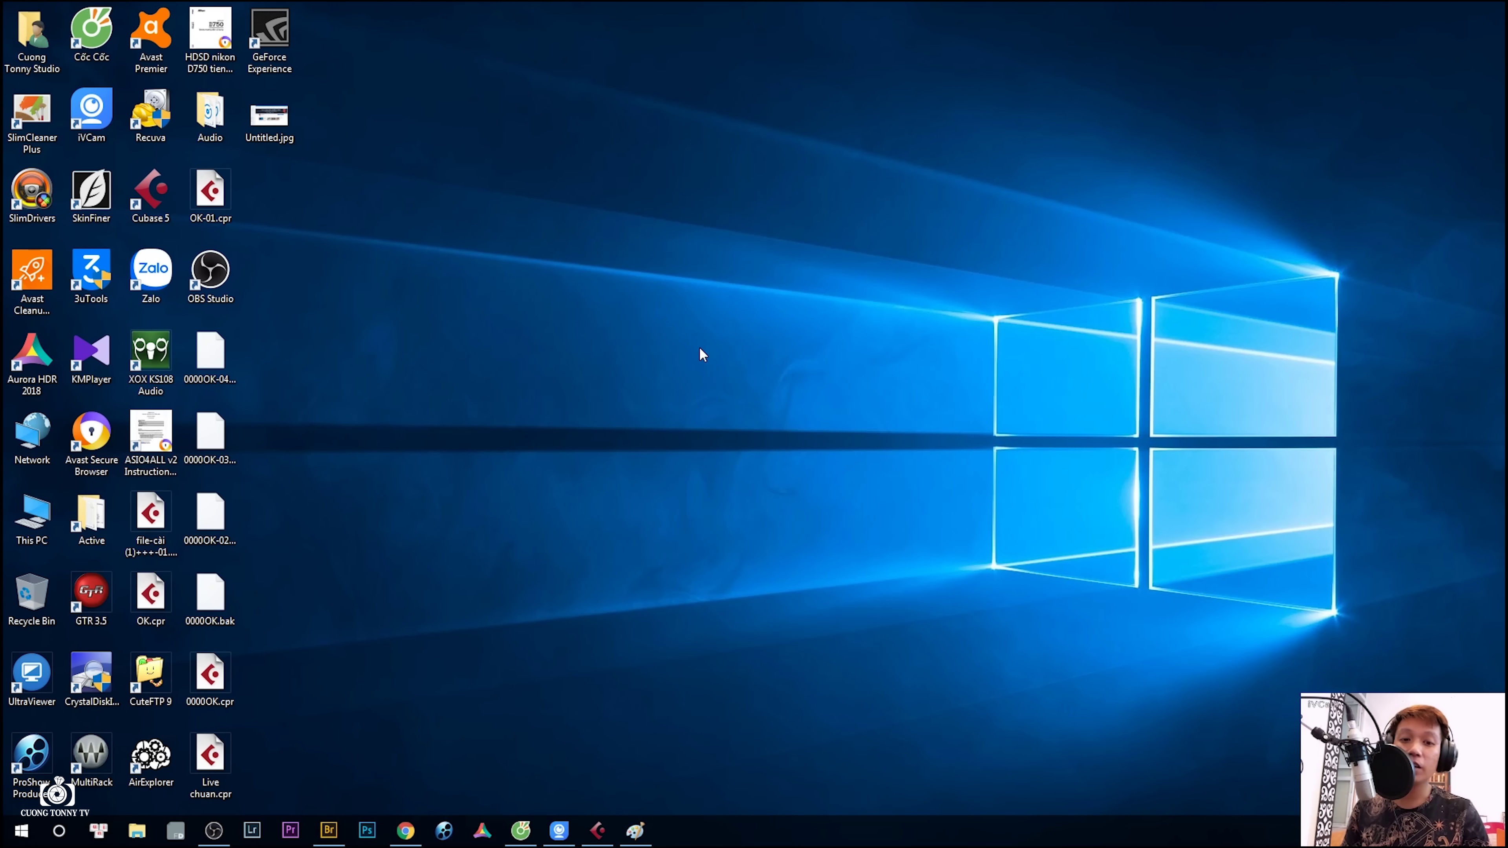
Step: Refresh the desktop and bring the Adobe Bridge window back, maximized
{"action": "right_click", "coordinate": [623, 352]}
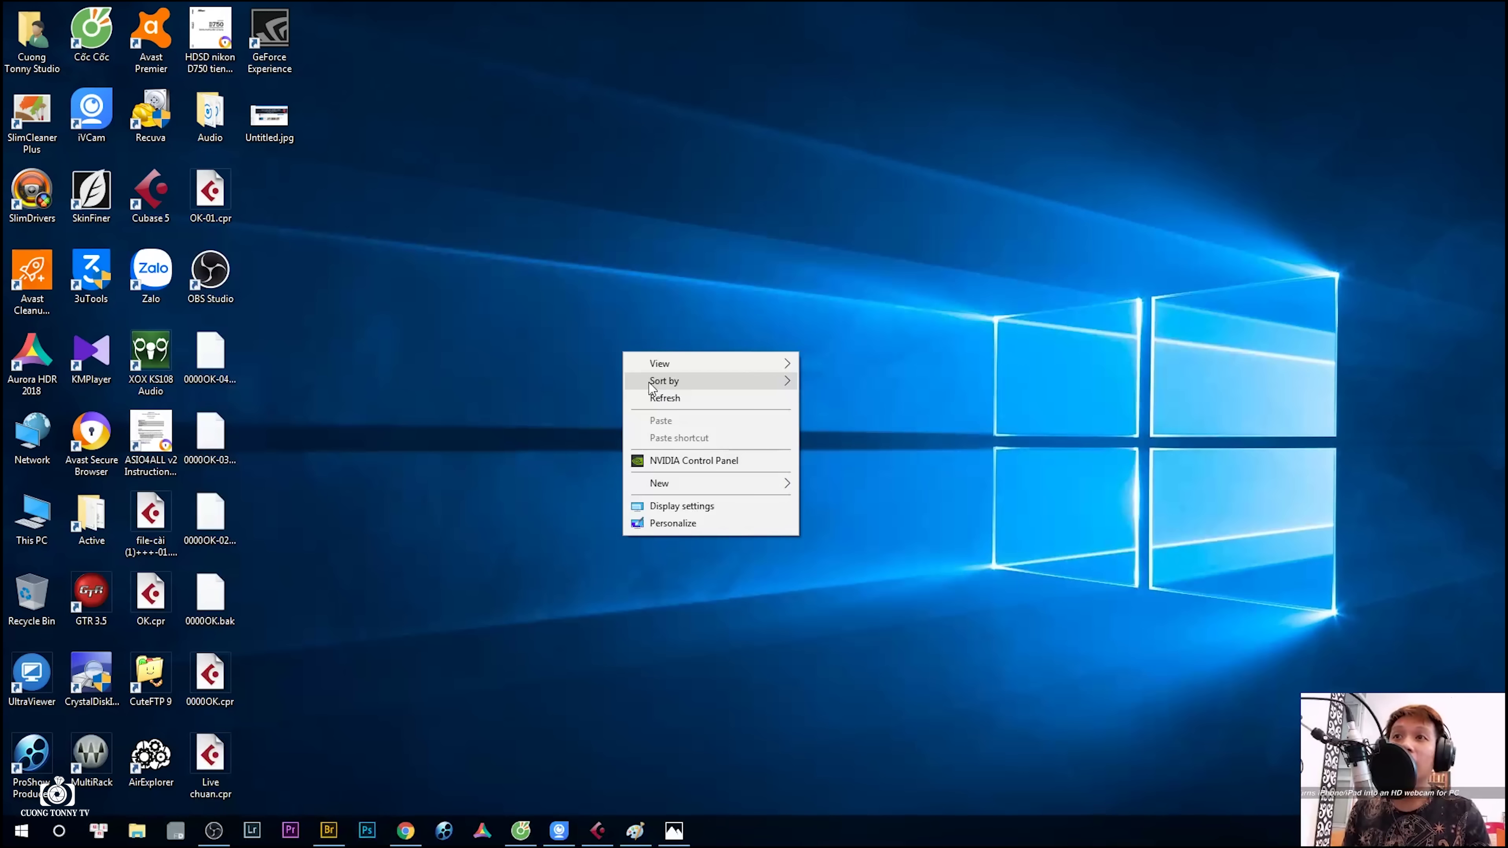
{"action": "left_click", "coordinate": [665, 398]}
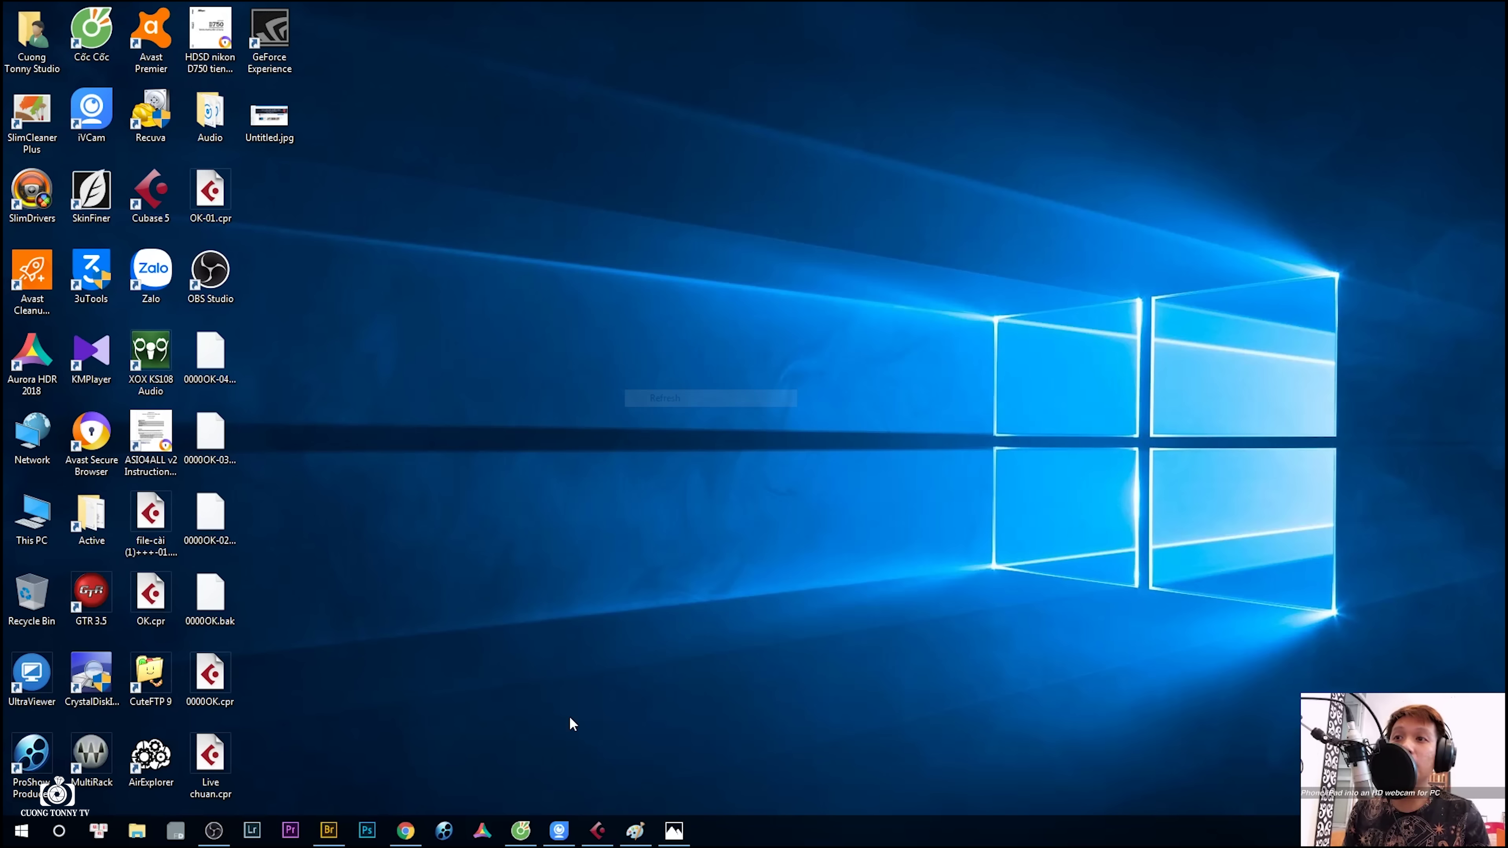
{"action": "left_click", "coordinate": [329, 830]}
{"action": "left_click", "coordinate": [1294, 67]}
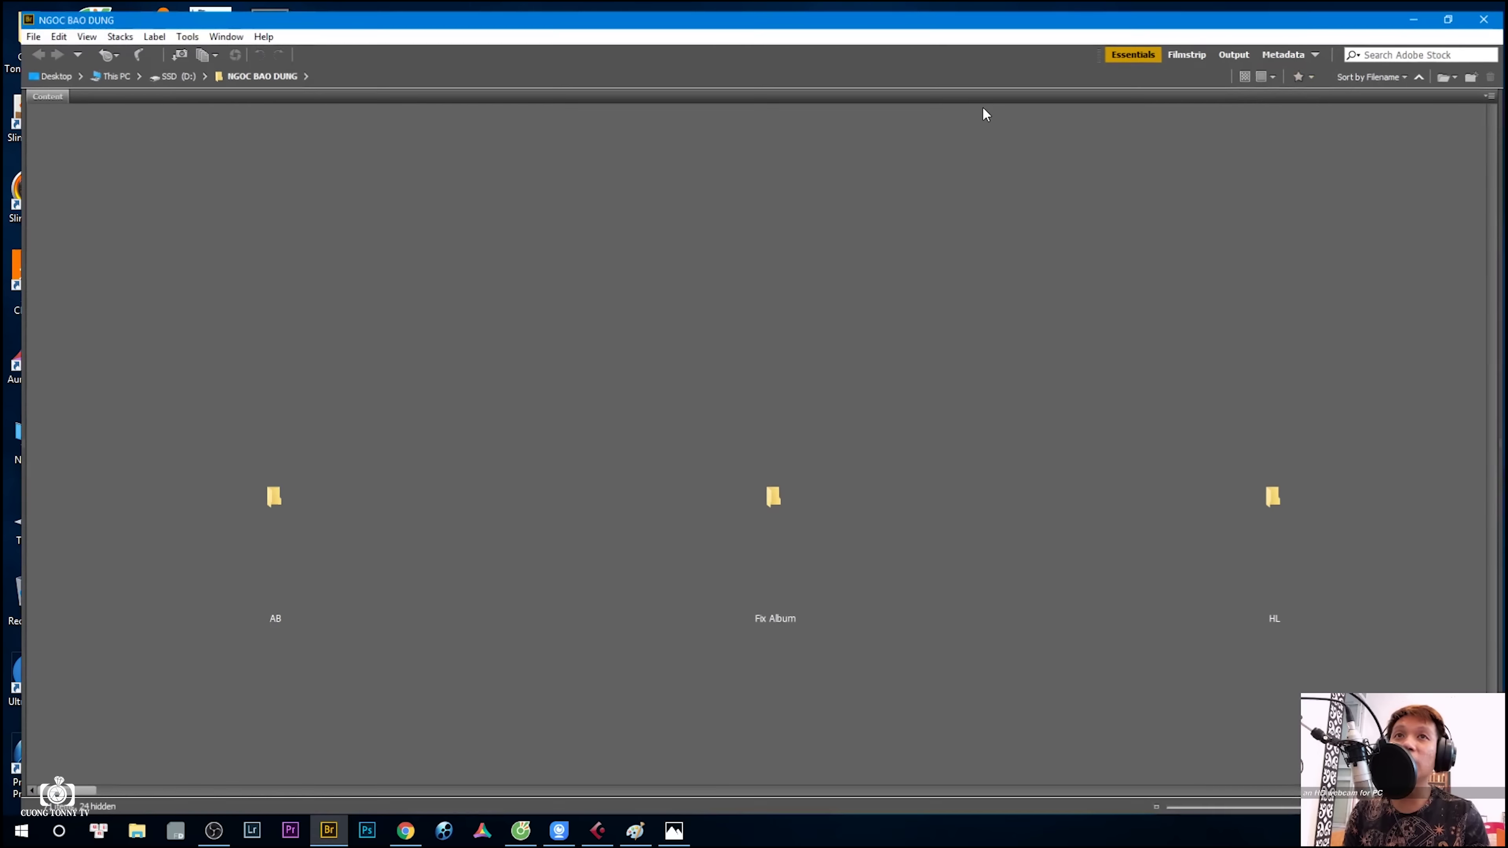
Step: Browse to the SSD (D:) drive and shrink the thumbnails to fit more files
{"action": "left_click", "coordinate": [151, 68]}
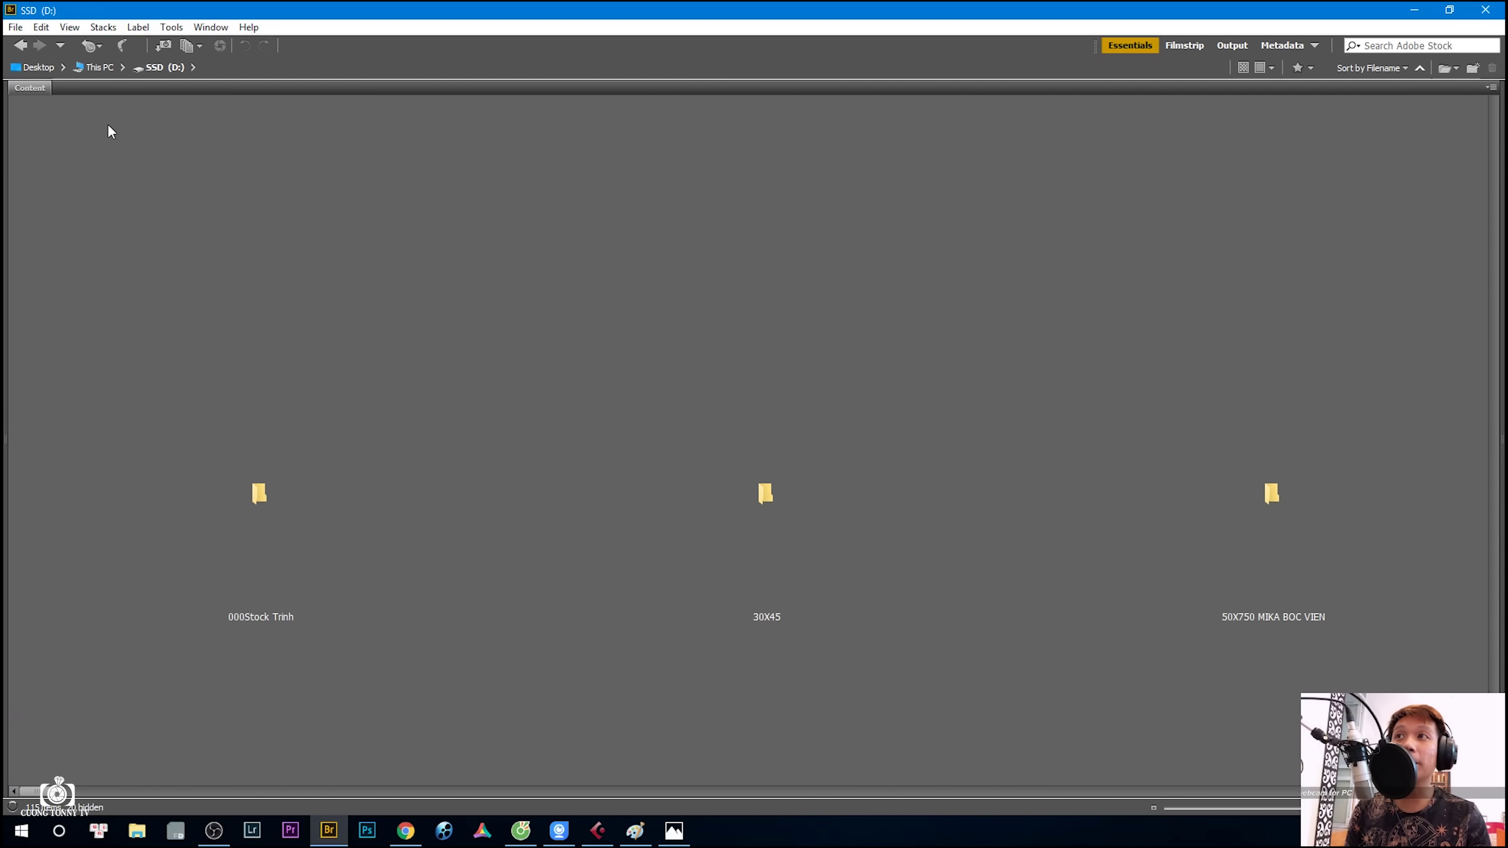
{"action": "left_click", "coordinate": [99, 67]}
{"action": "double_click", "coordinate": [835, 554]}
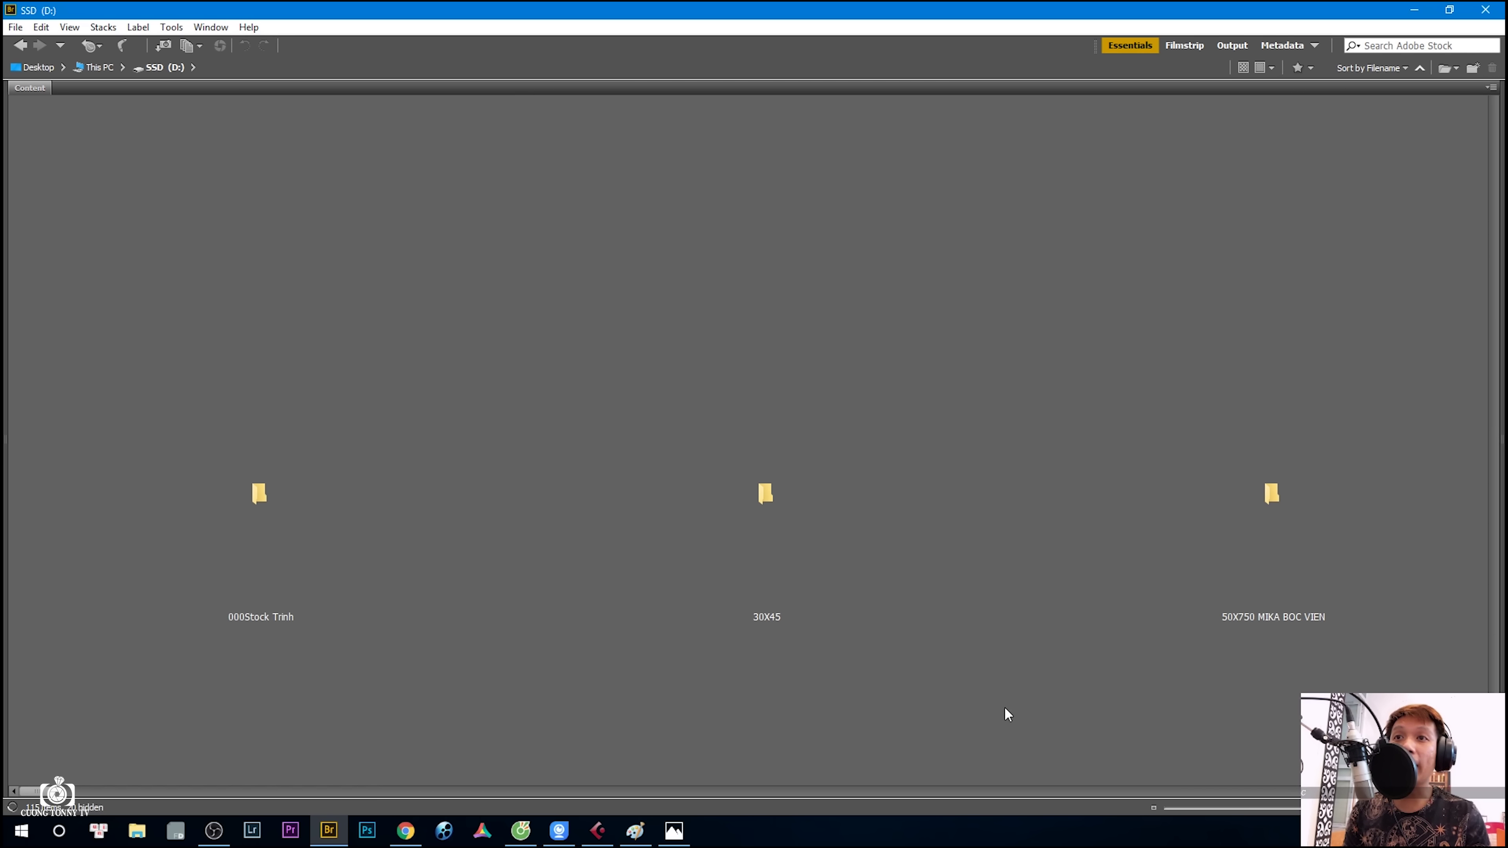
{"action": "left_click", "coordinate": [1233, 809]}
{"action": "left_click_drag", "start_coordinate": [1233, 809], "coordinate": [1199, 809]}
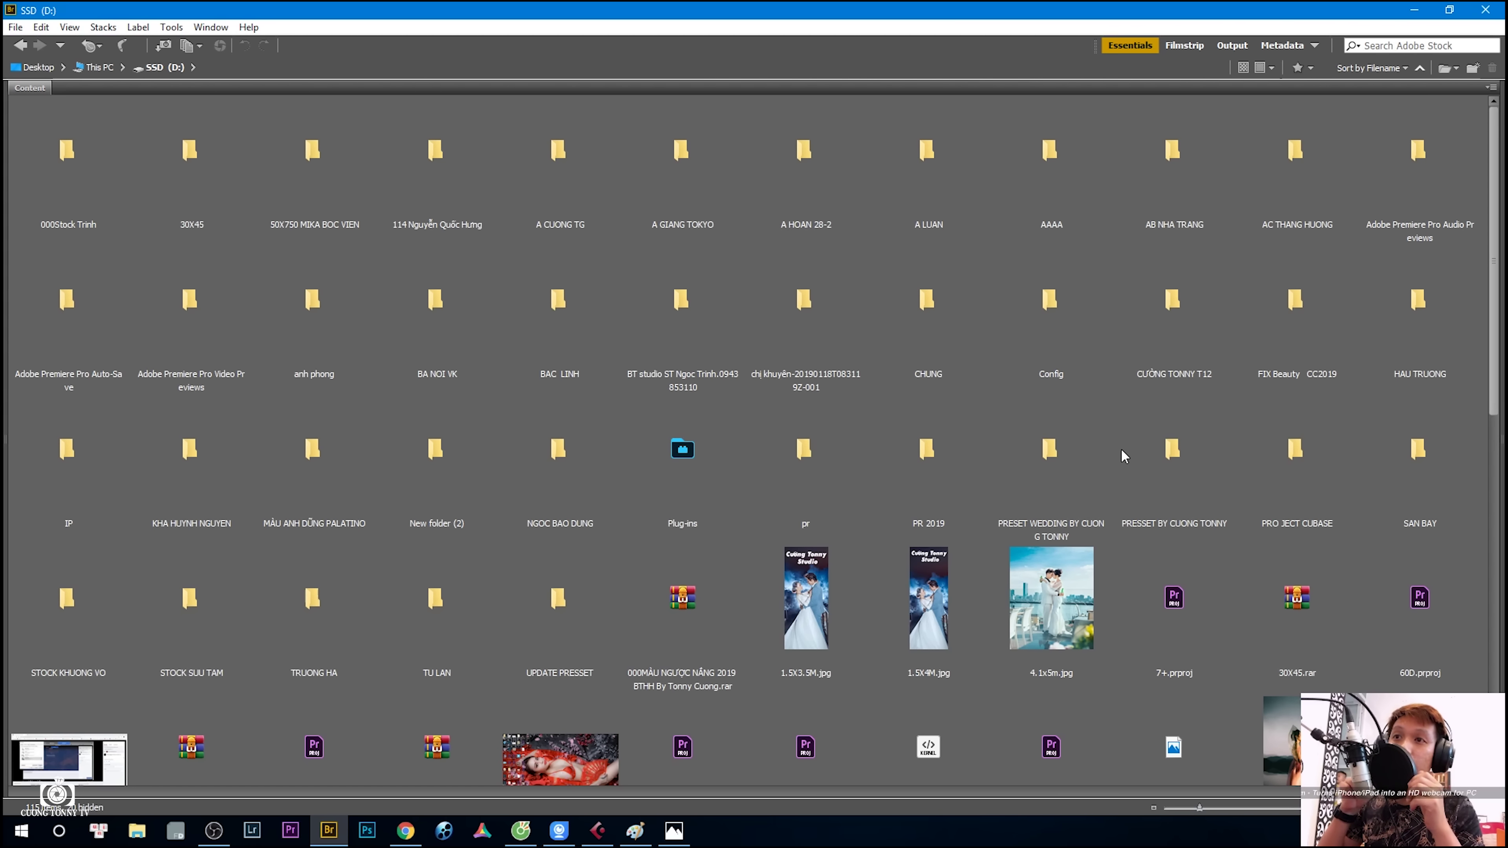
Step: Open UPDATE PRESSET, then UPDATE MÀU CHO ANH EM, and select TCS_6861.NEF
{"action": "left_click", "coordinate": [547, 637]}
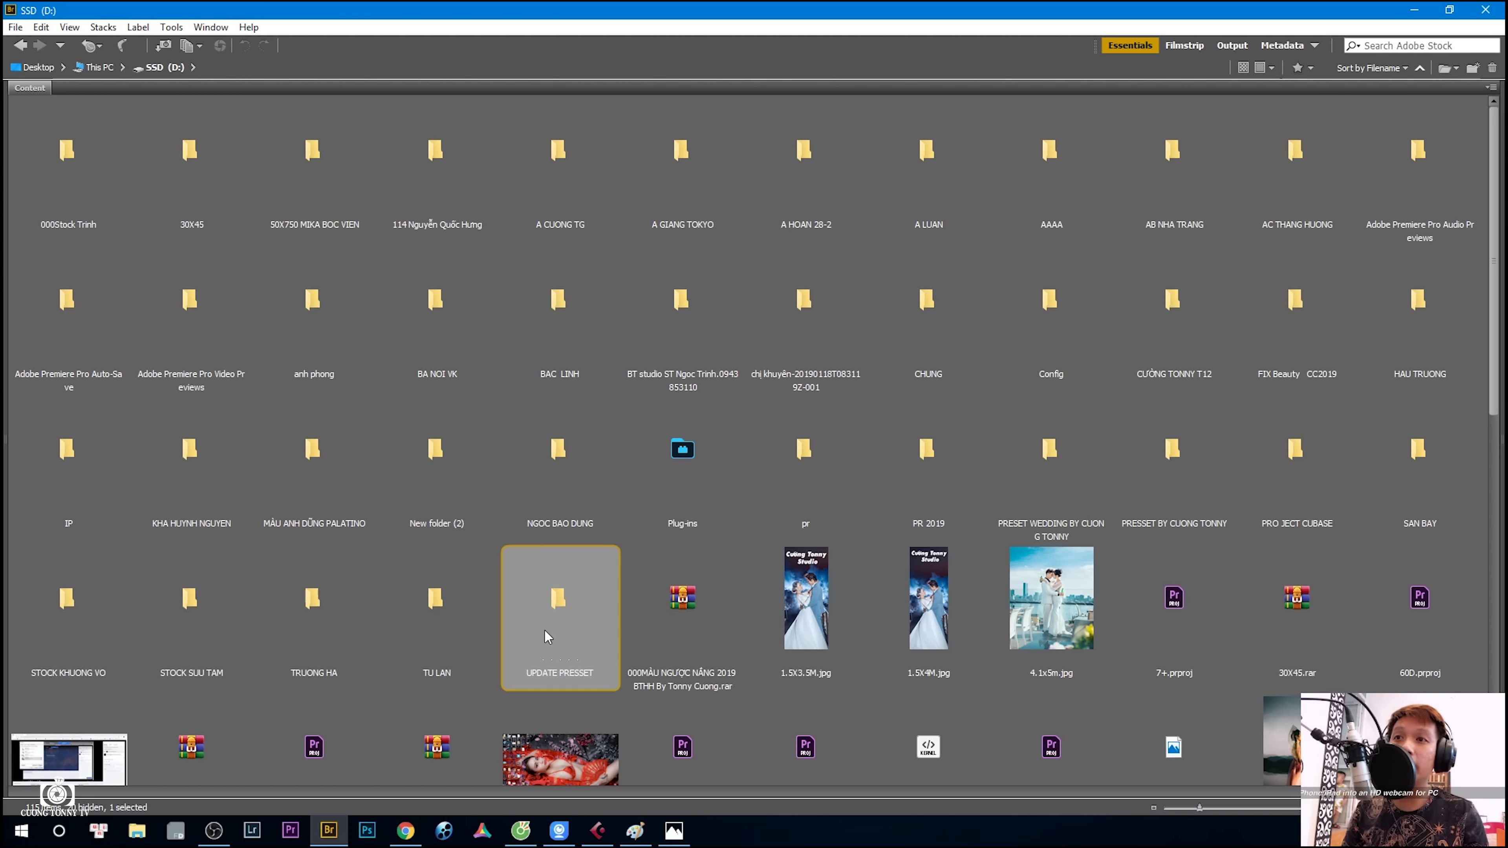
{"action": "double_click", "coordinate": [547, 637]}
{"action": "left_click", "coordinate": [69, 212]}
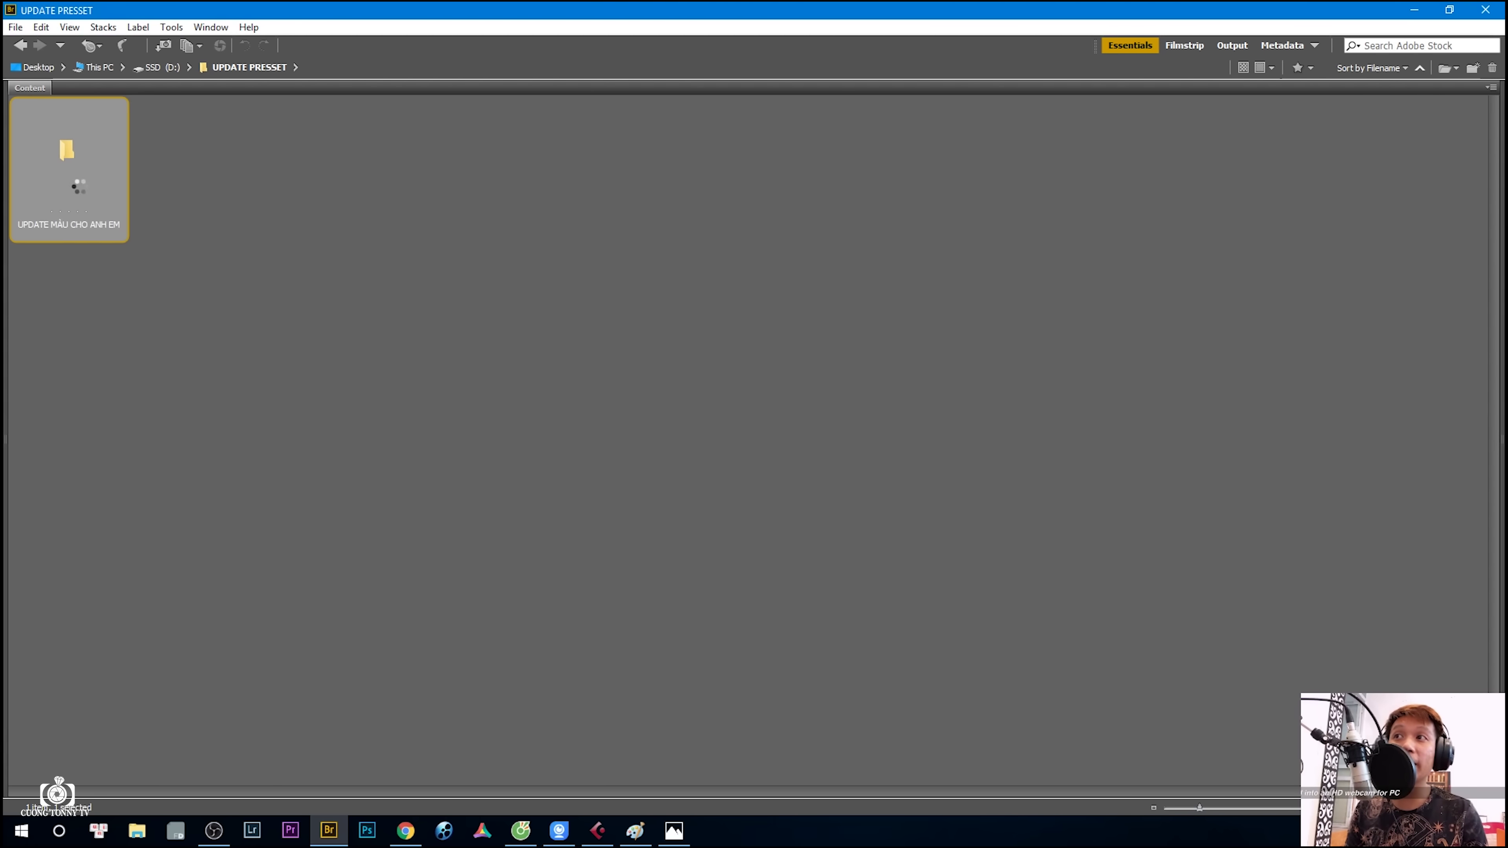
{"action": "double_click", "coordinate": [71, 190]}
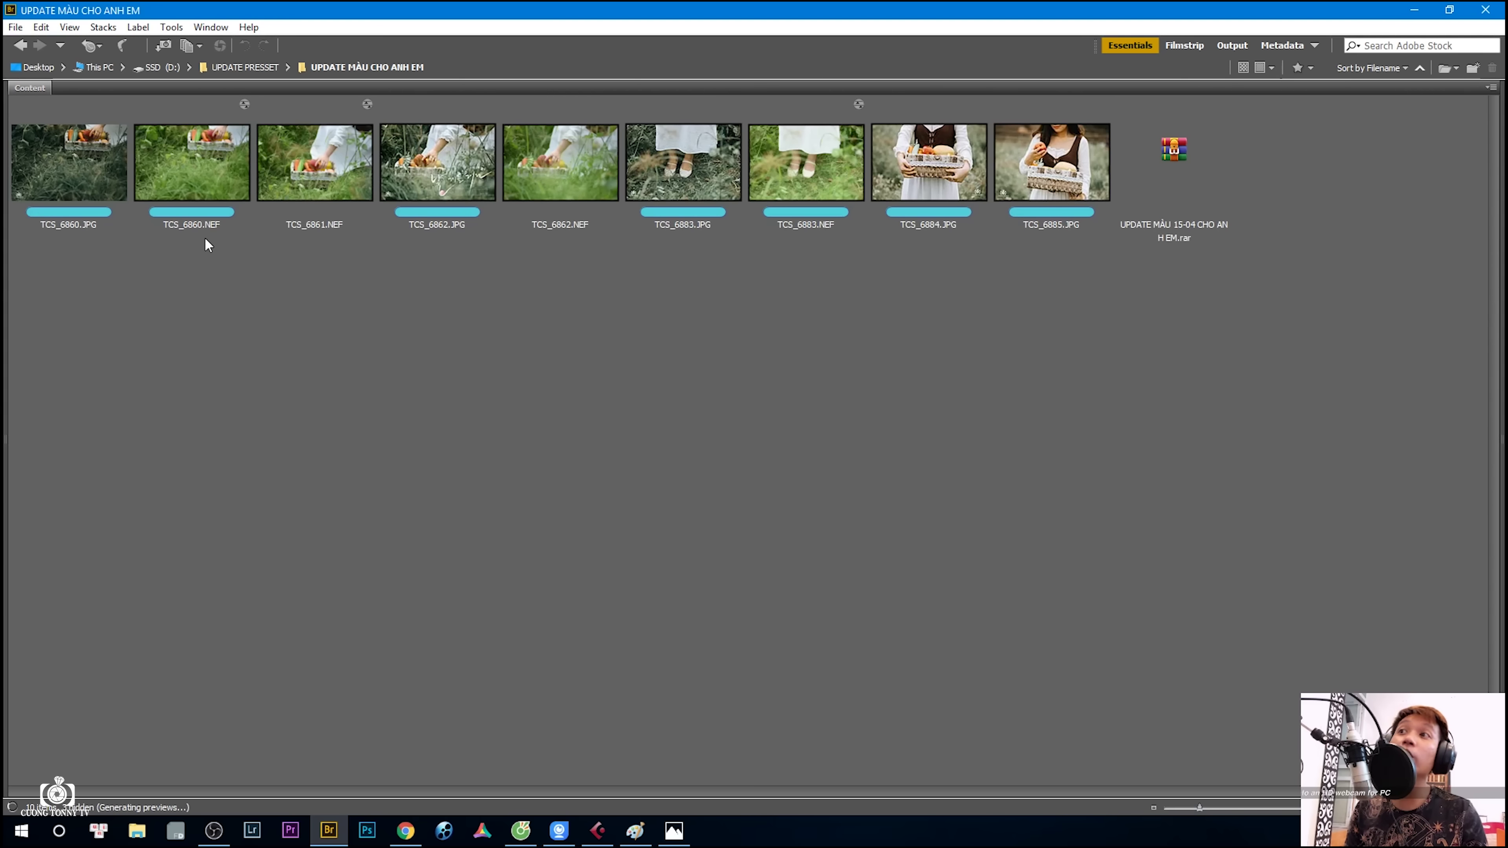
{"action": "left_click", "coordinate": [282, 185]}
{"action": "left_click", "coordinate": [196, 179]}
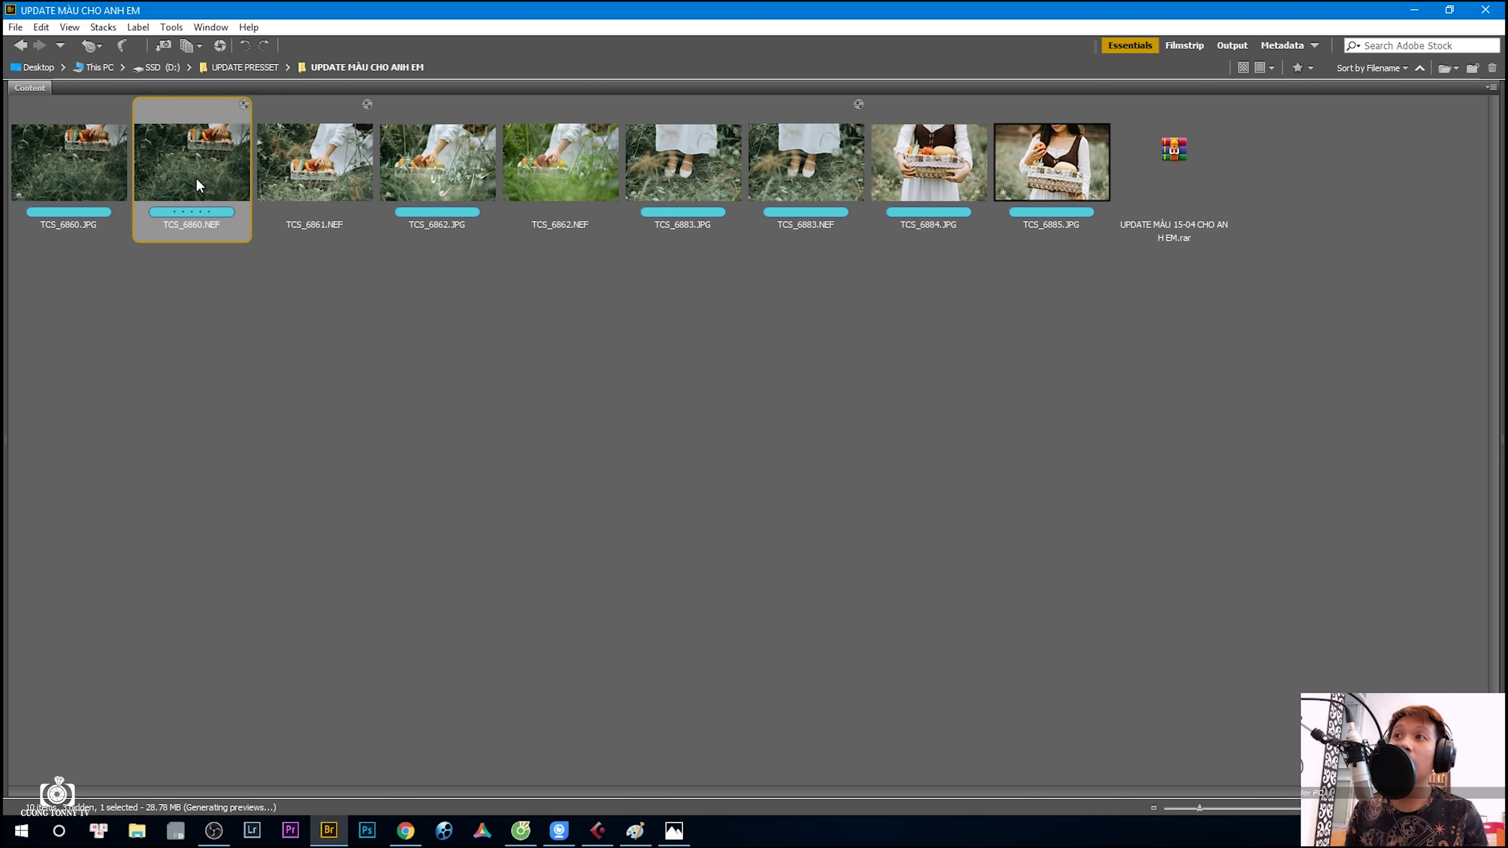
{"action": "left_click", "coordinate": [60, 184]}
{"action": "key", "text": "space"}
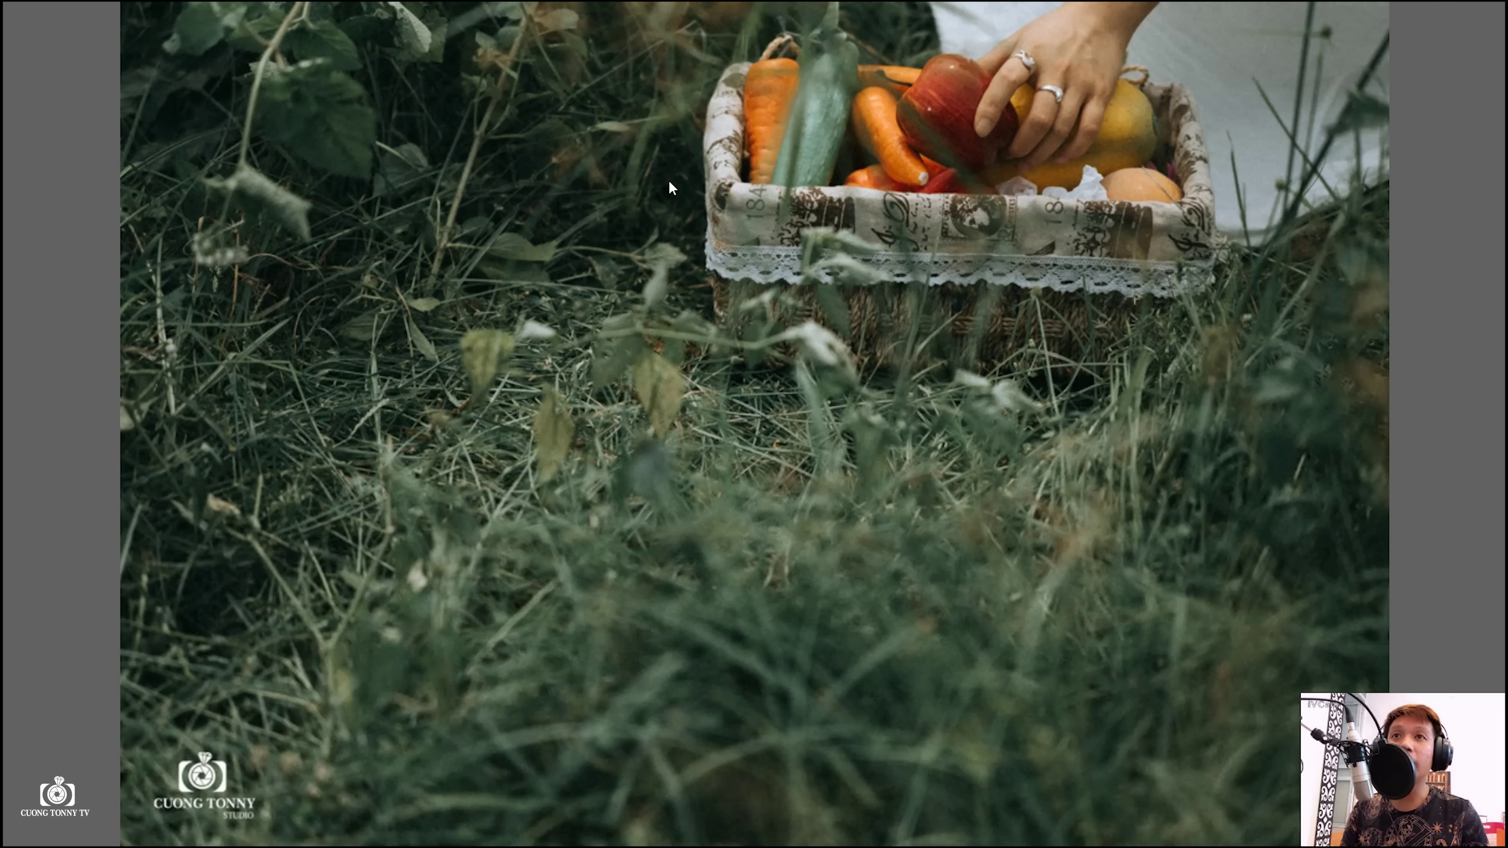
{"action": "key", "text": "Right"}
{"action": "key", "text": "Right"}
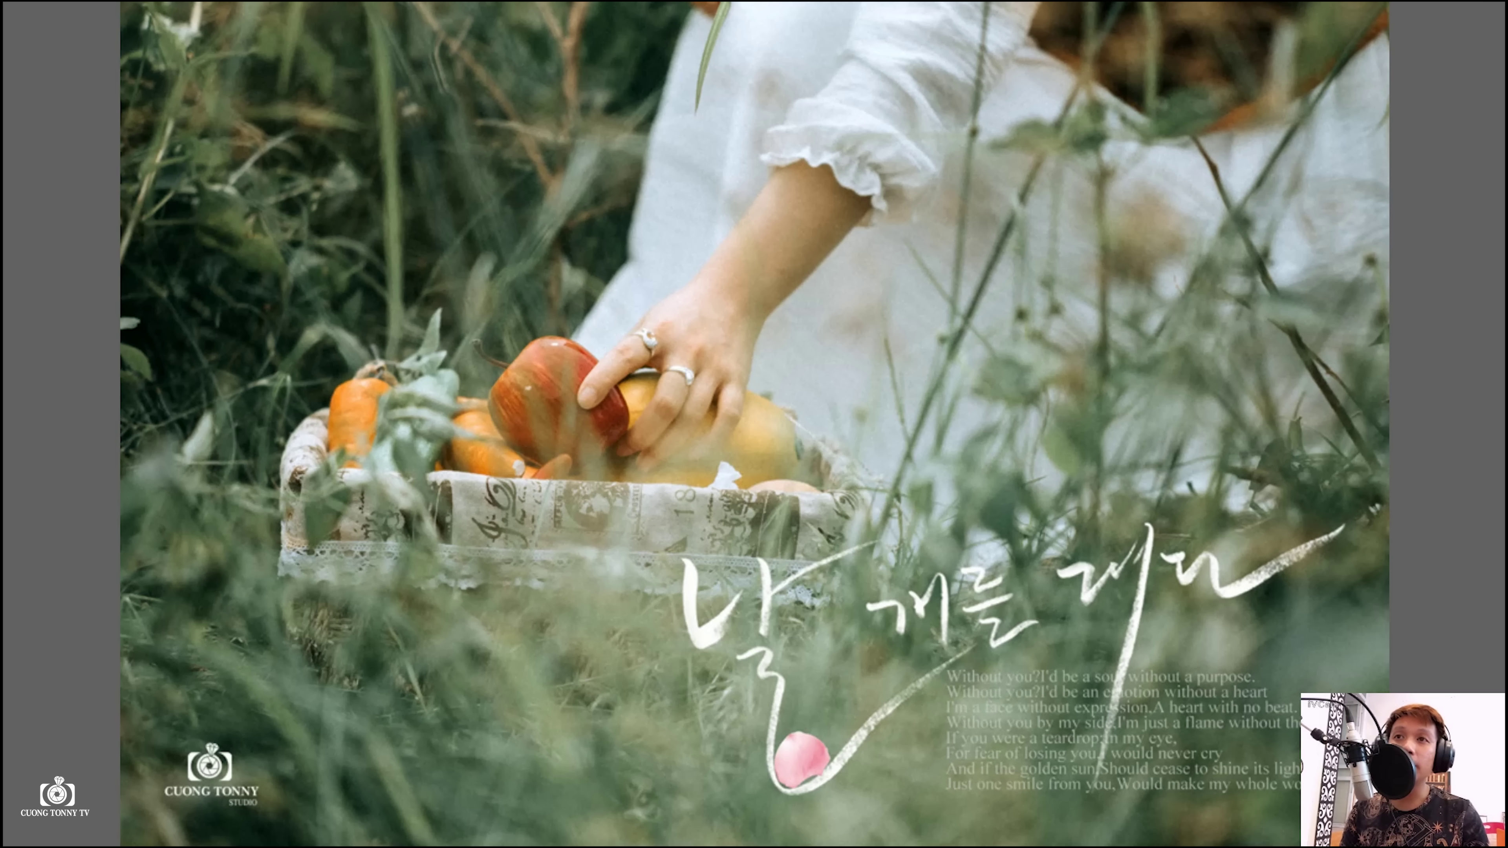
{"action": "key", "text": "Left"}
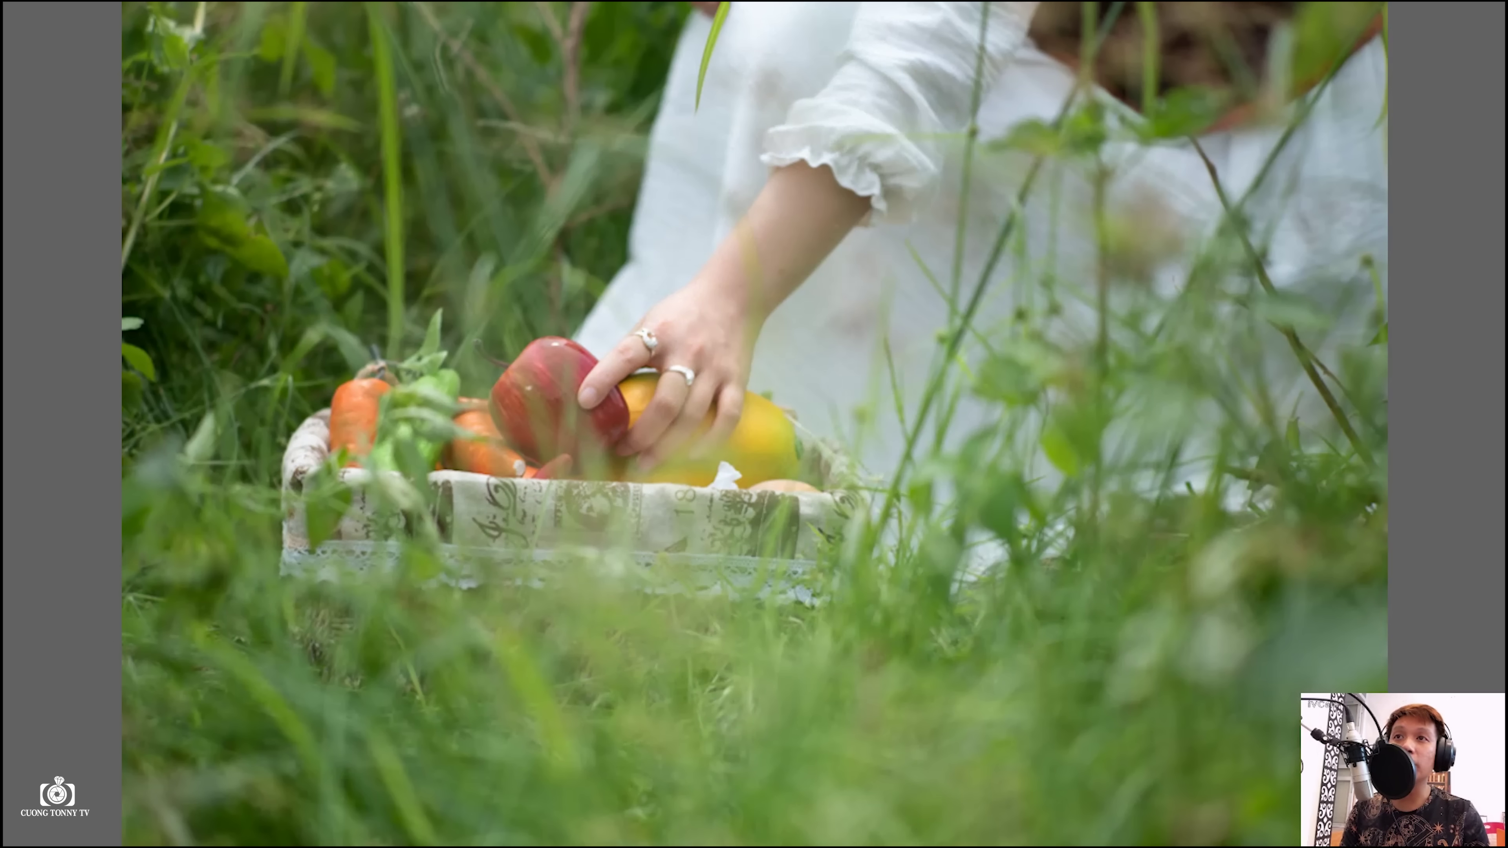
{"action": "key", "text": "Right"}
{"action": "key", "text": "Left"}
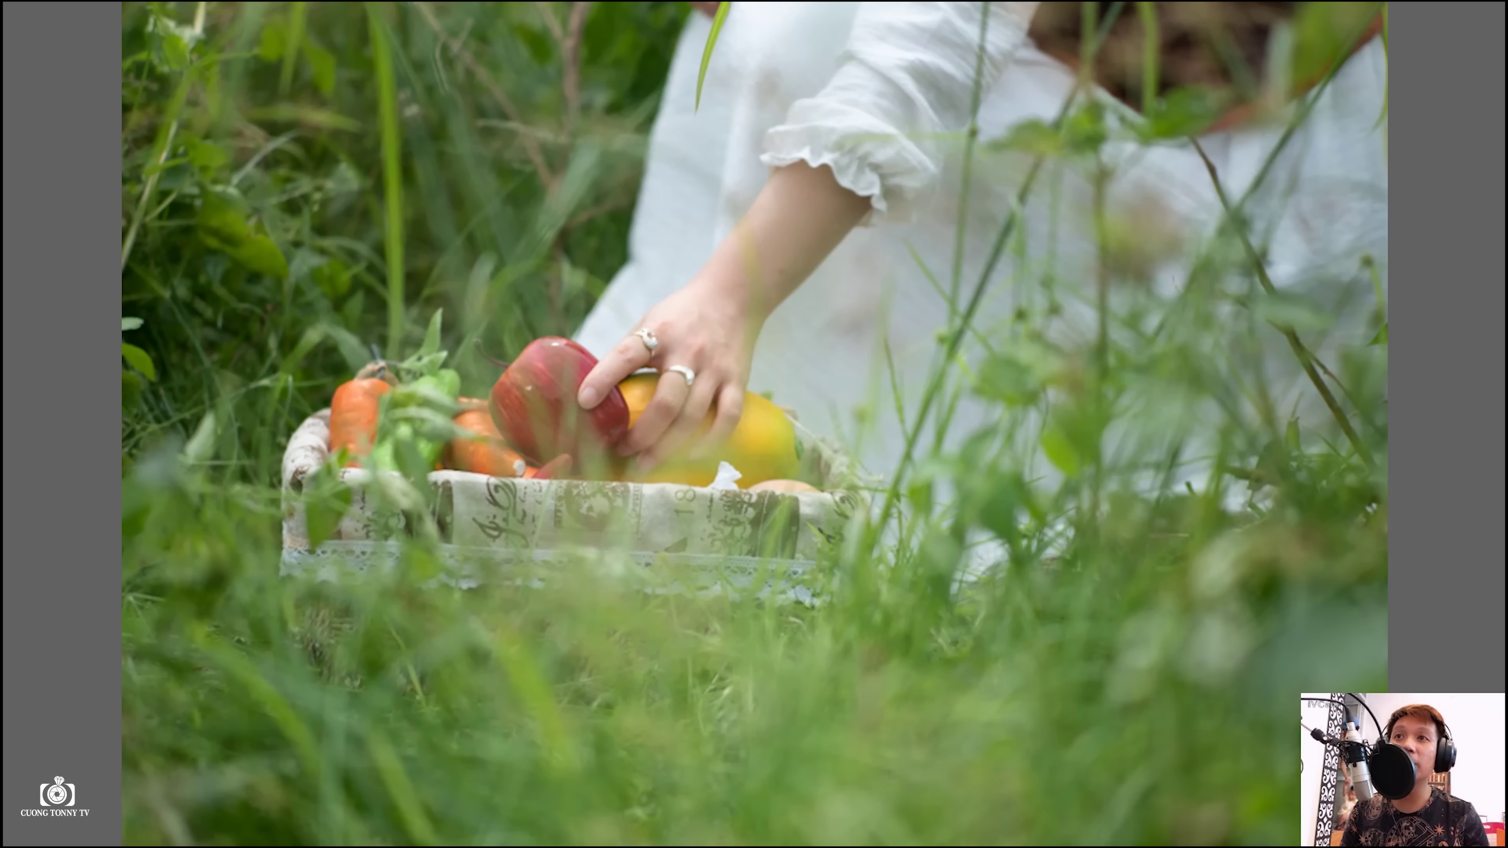
{"action": "key", "text": "Right"}
{"action": "key", "text": "Left"}
{"action": "key", "text": "Right"}
{"action": "key", "text": "Left"}
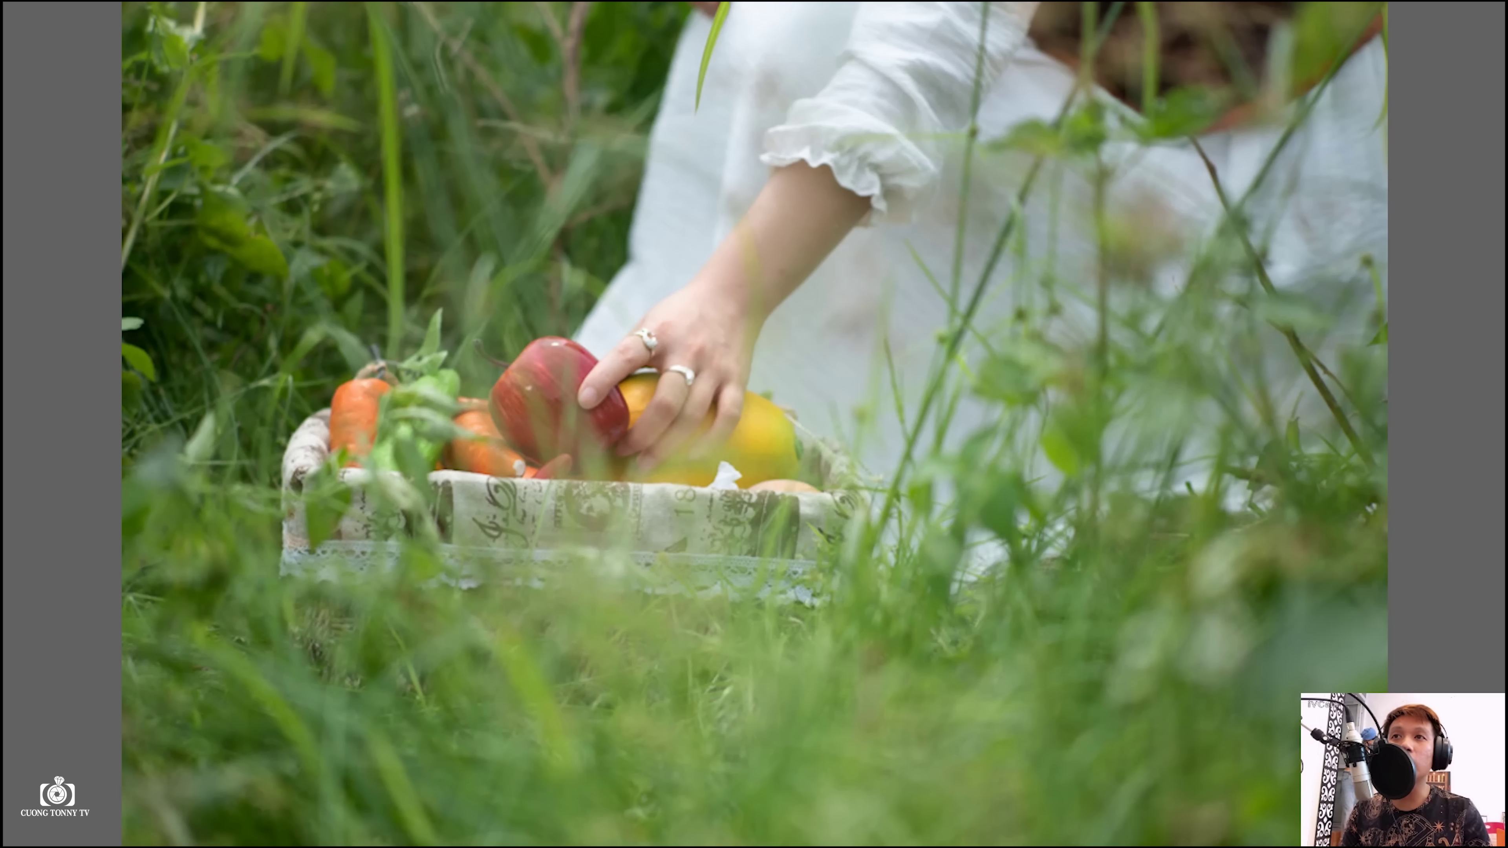
{"action": "key", "text": "Right"}
{"action": "key", "text": "Left"}
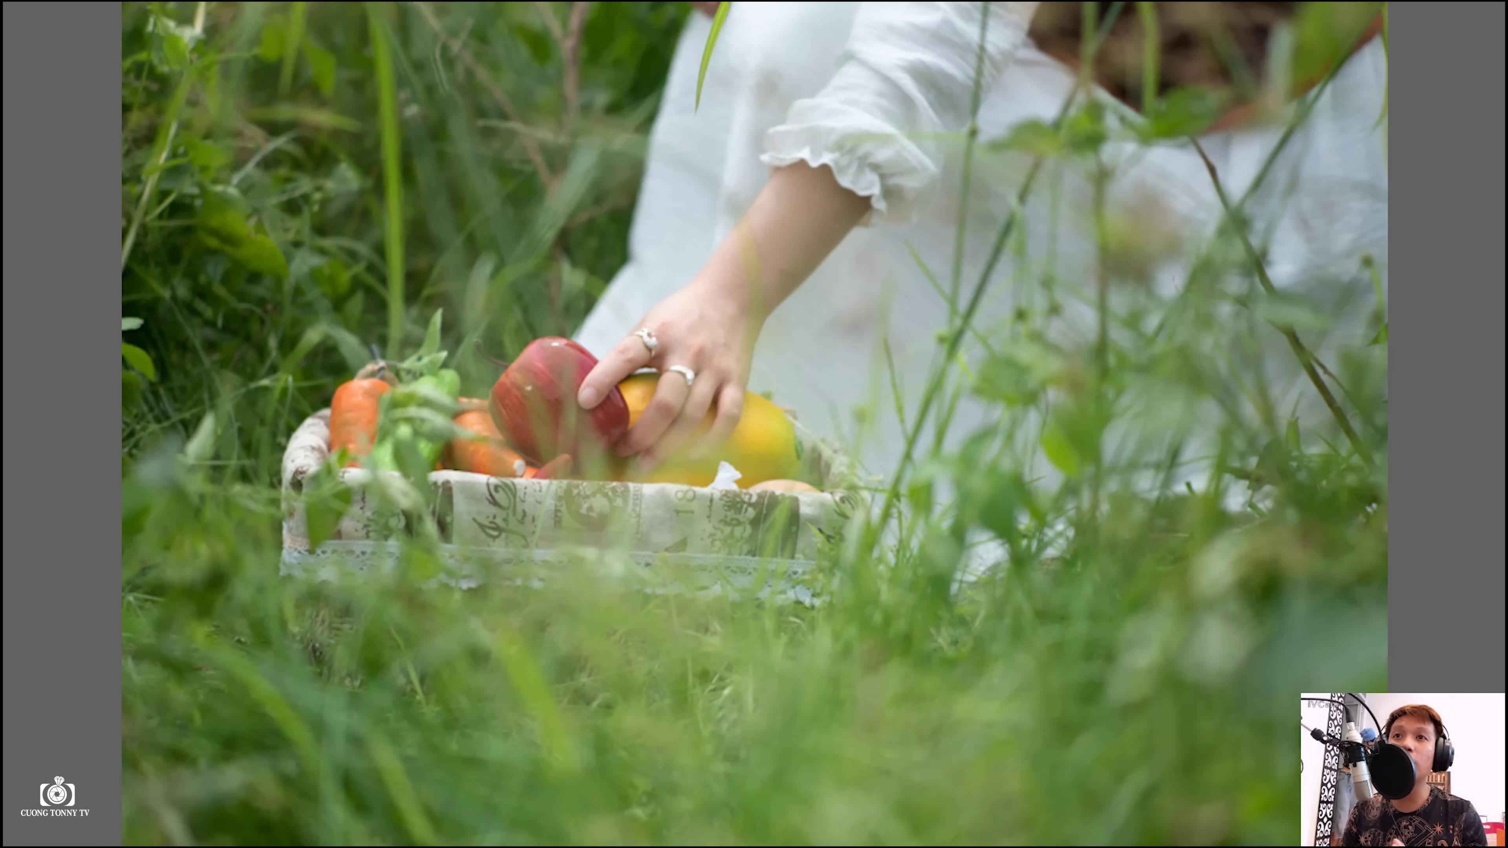
{"action": "key", "text": "Right"}
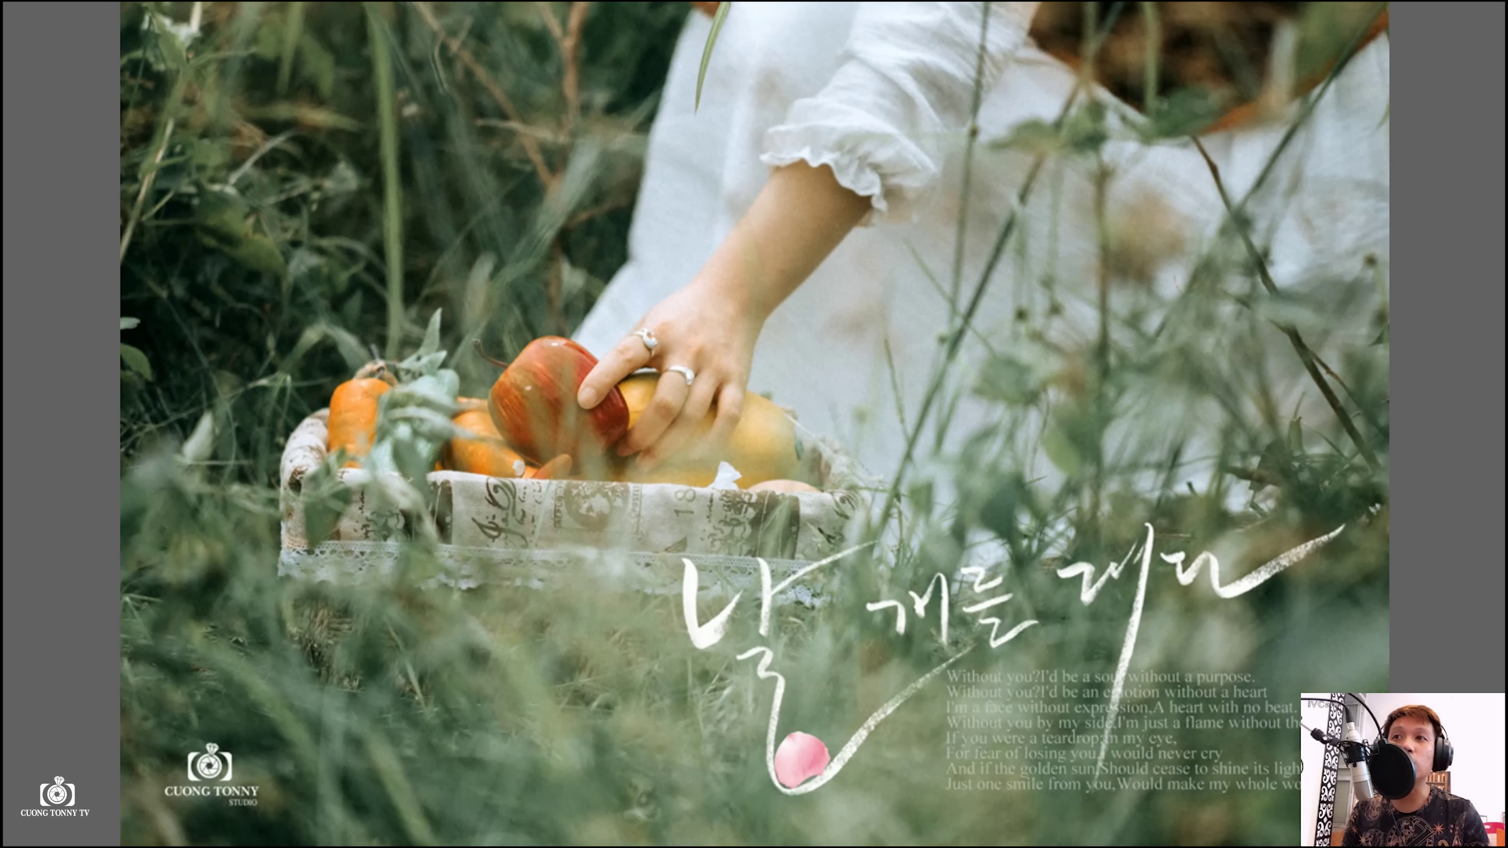
{"action": "key", "text": "Left"}
{"action": "key", "text": "Right"}
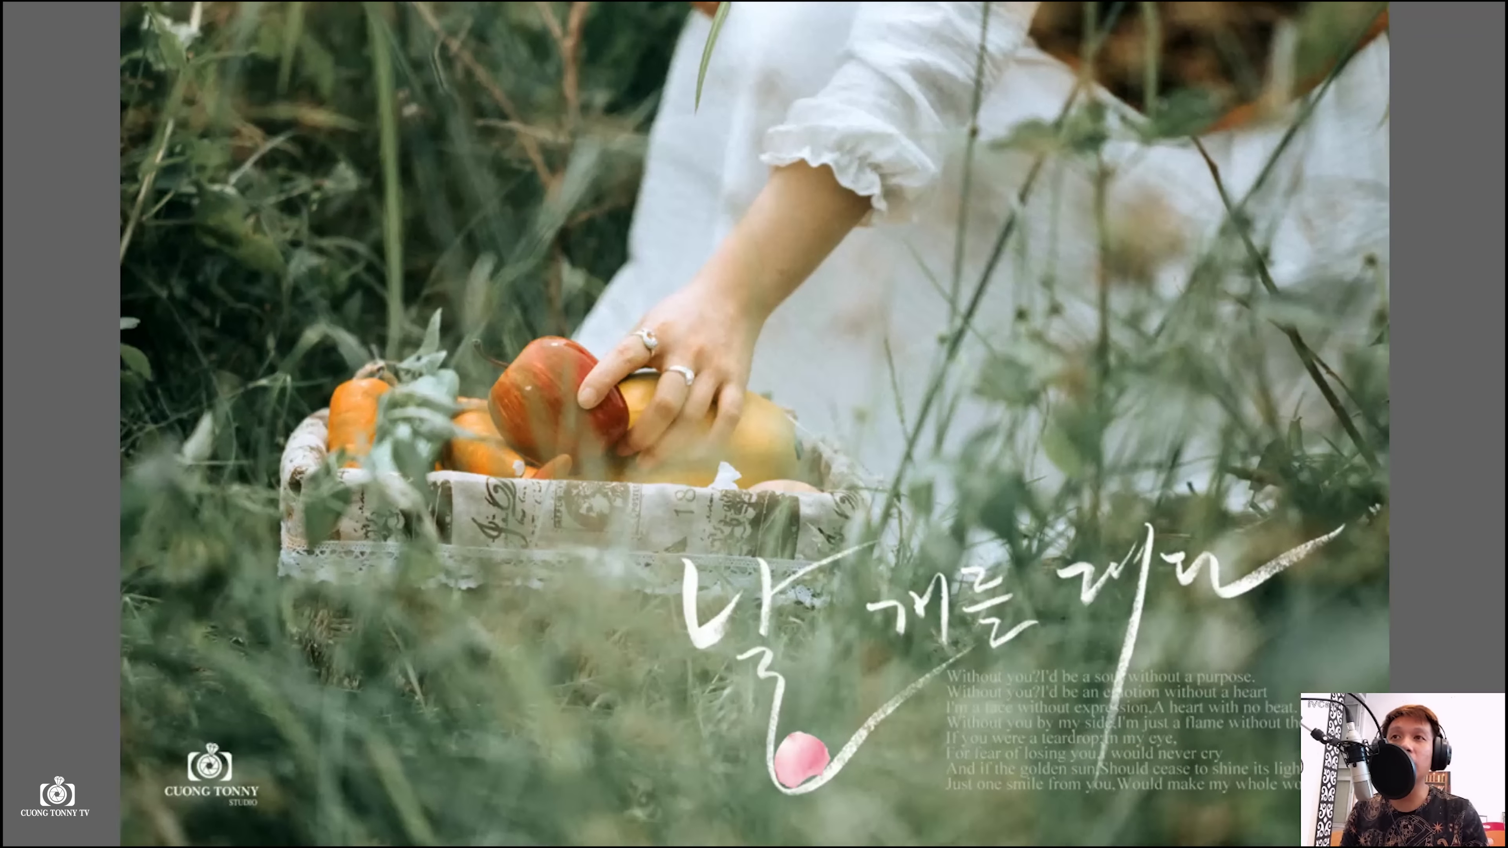
{"action": "key", "text": "Left"}
{"action": "key", "text": "Right"}
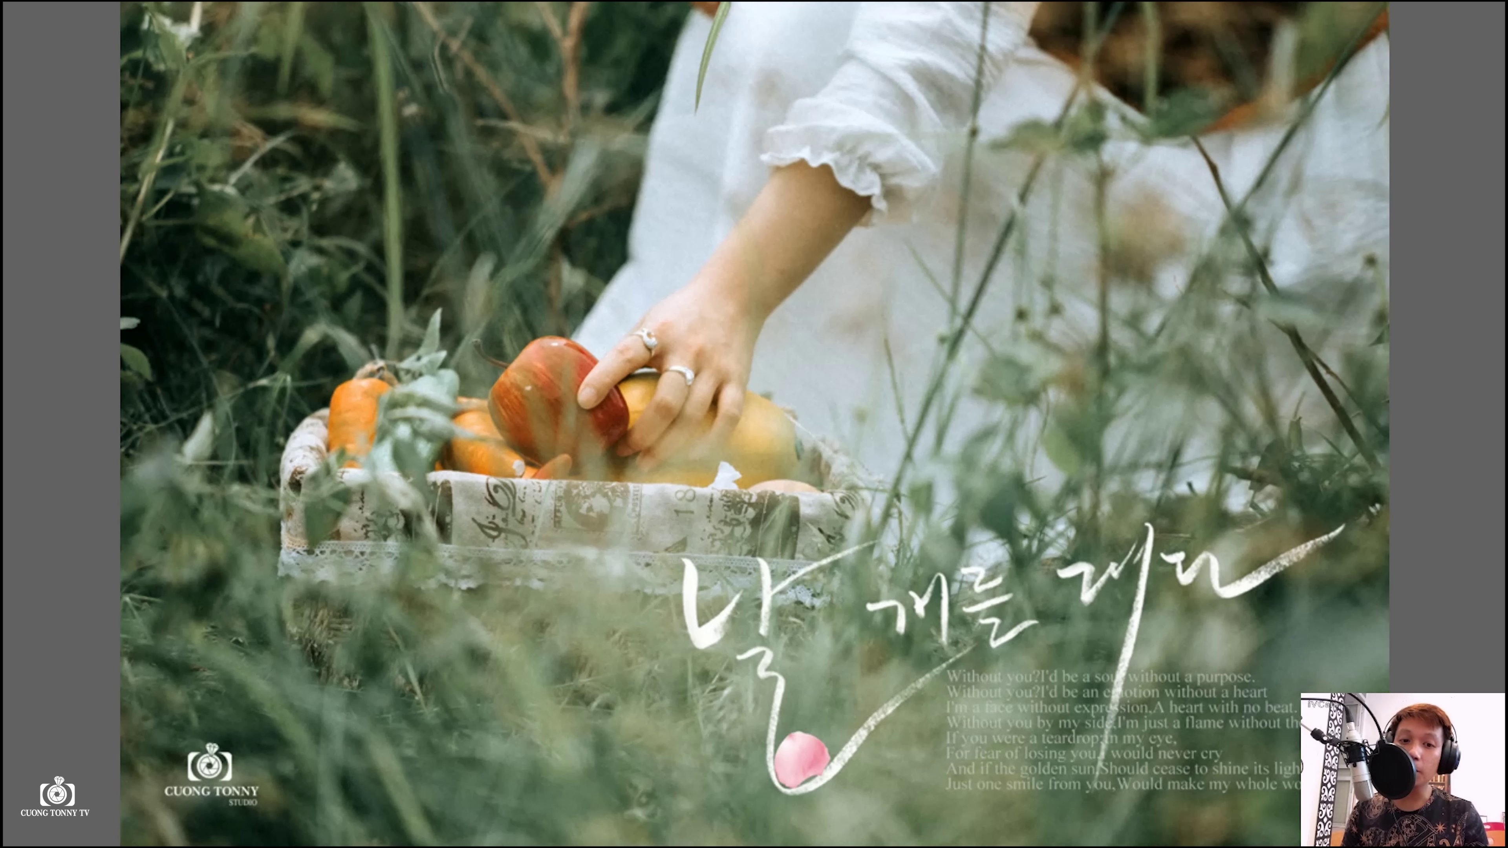
{"action": "key", "text": "Escape"}
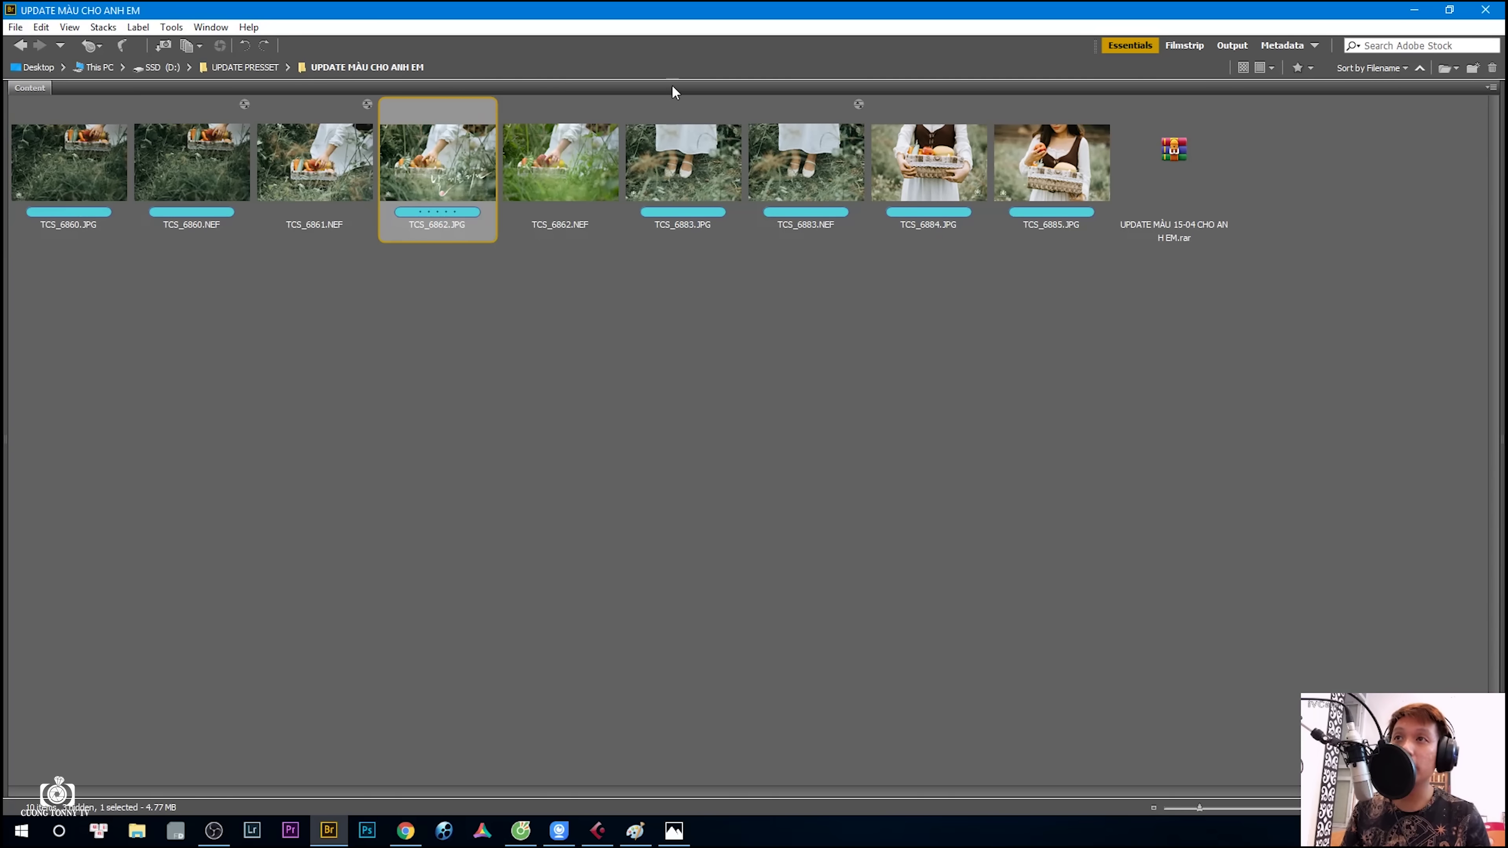
Step: Pick the TCS_6883 shoes photo and compare its NEF and JPG versions in full-screen preview
{"action": "left_click", "coordinate": [568, 192]}
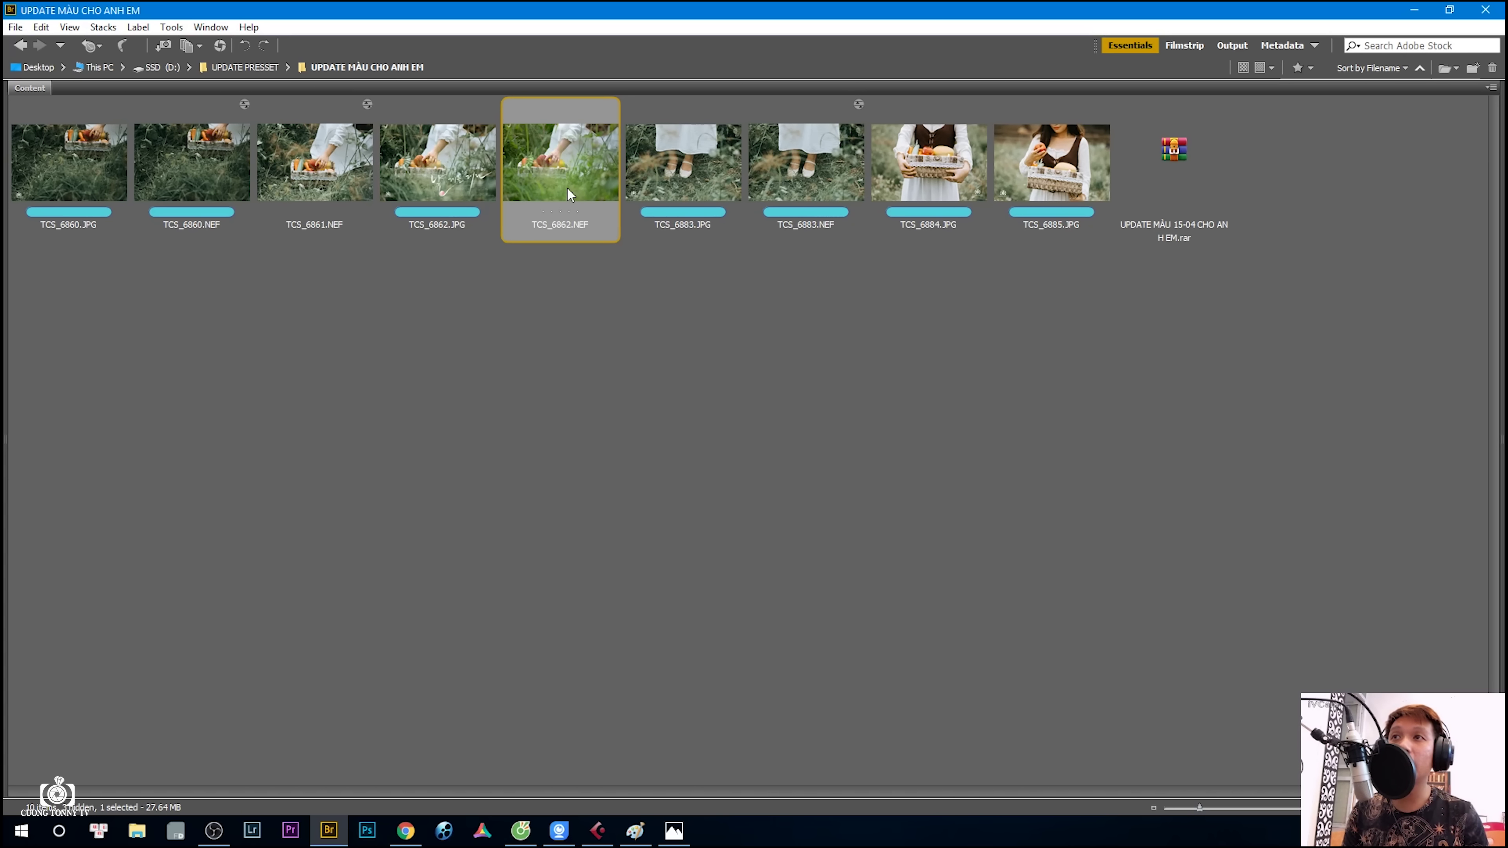
{"action": "left_click", "coordinate": [260, 198]}
{"action": "left_click", "coordinate": [790, 175]}
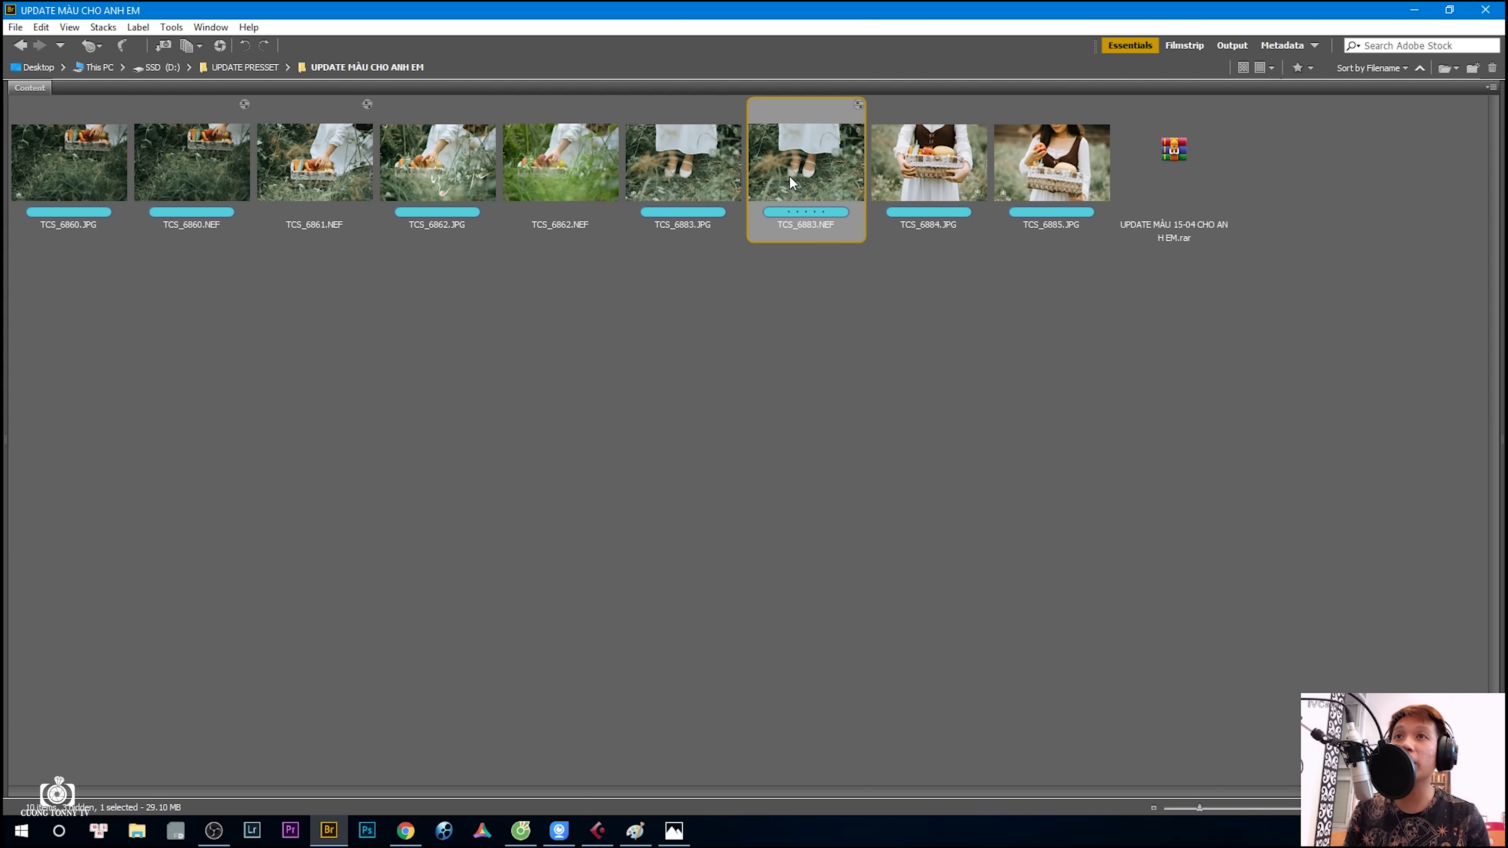
{"action": "left_click", "coordinate": [697, 182]}
{"action": "key", "text": "space"}
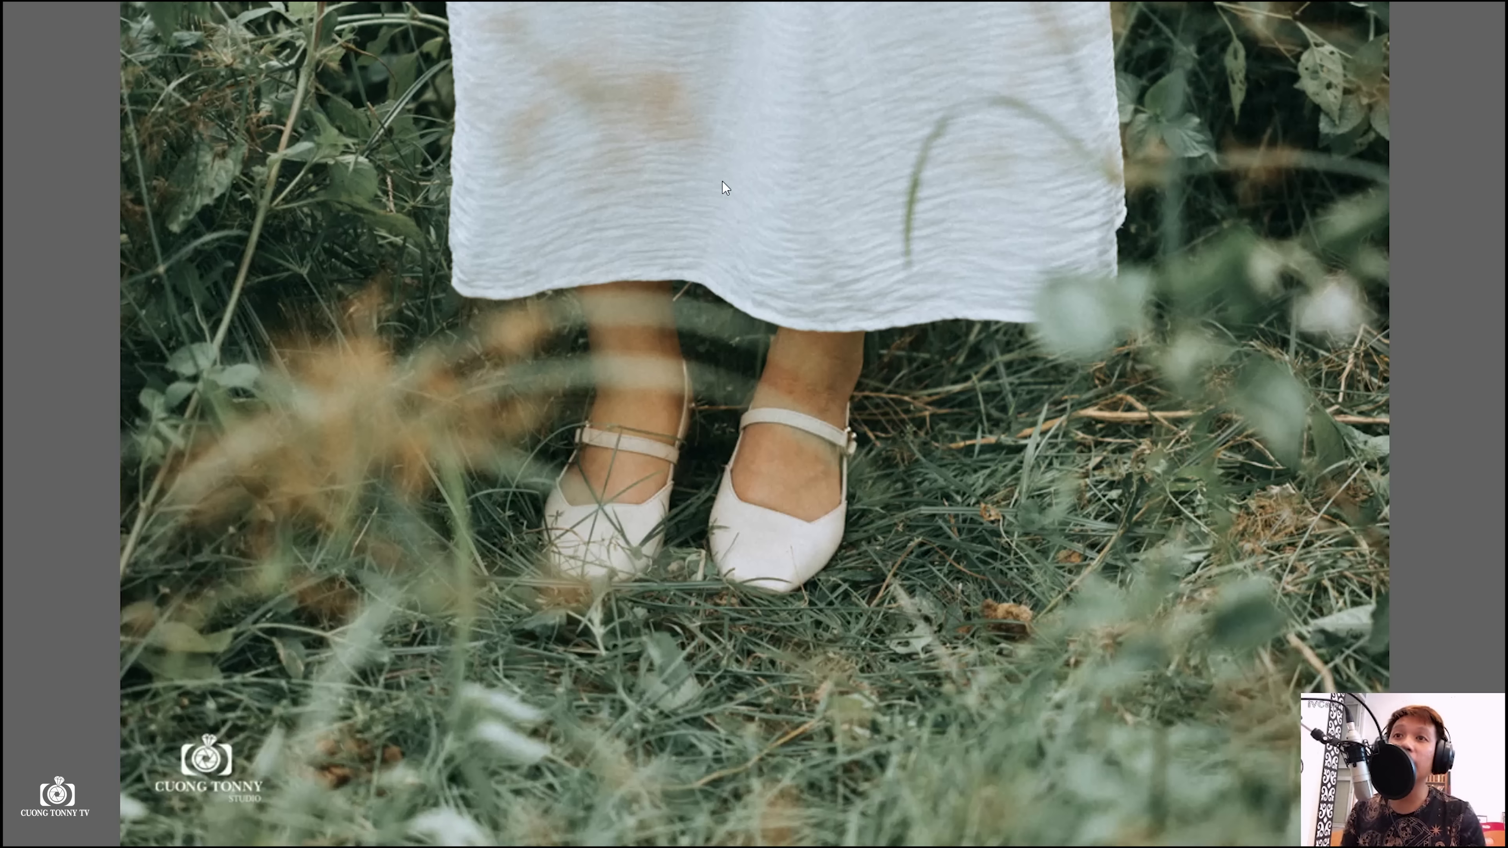
{"action": "key", "text": "Right"}
{"action": "key", "text": "space"}
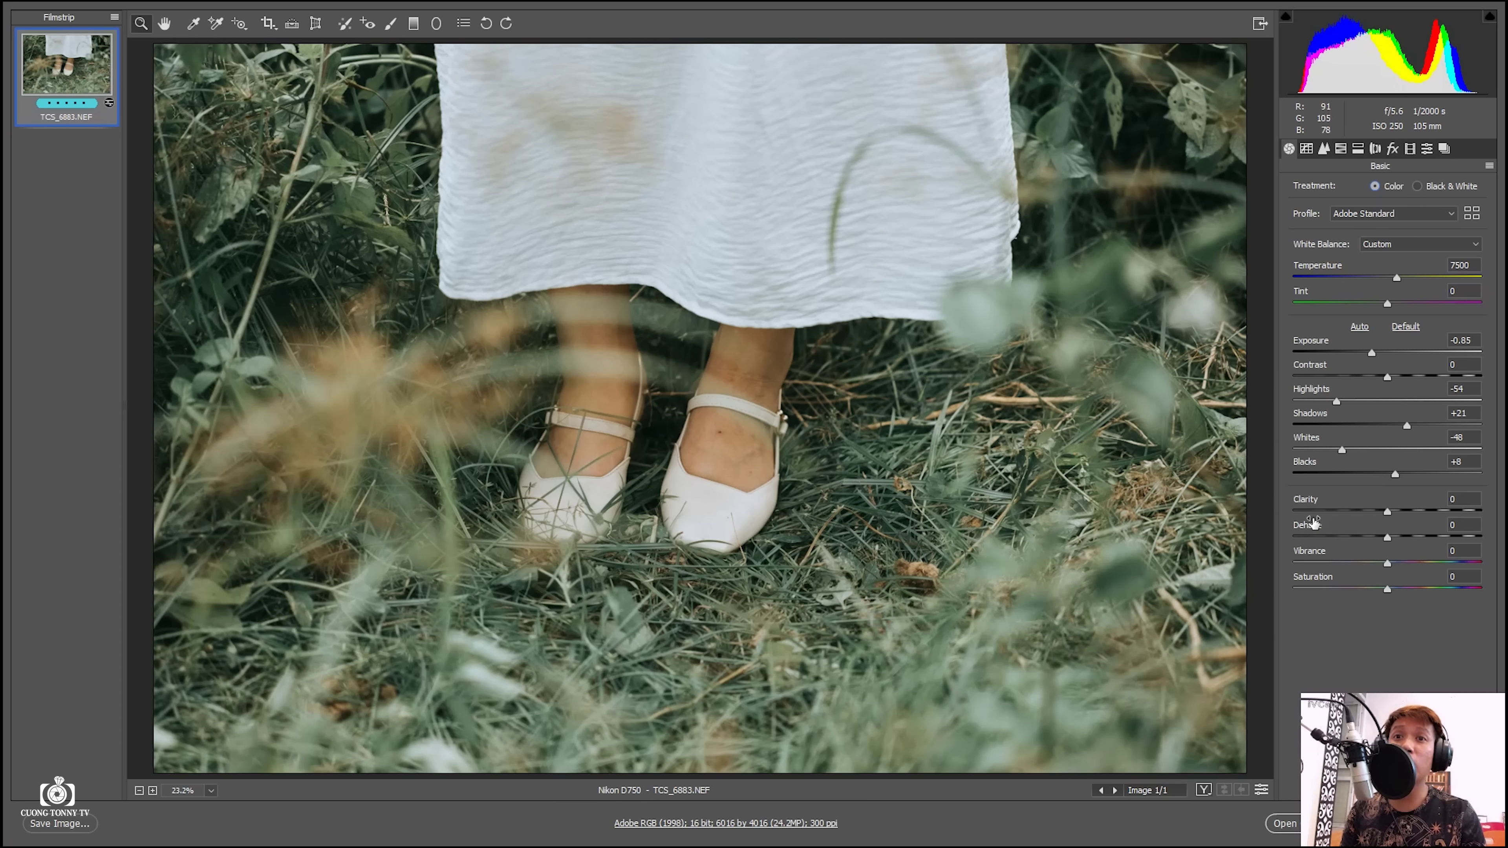
Step: Reset the basic adjustments, then compare before/after side by side with the graded settings
{"action": "left_click", "coordinate": [1488, 167]}
{"action": "left_click", "coordinate": [1393, 404]}
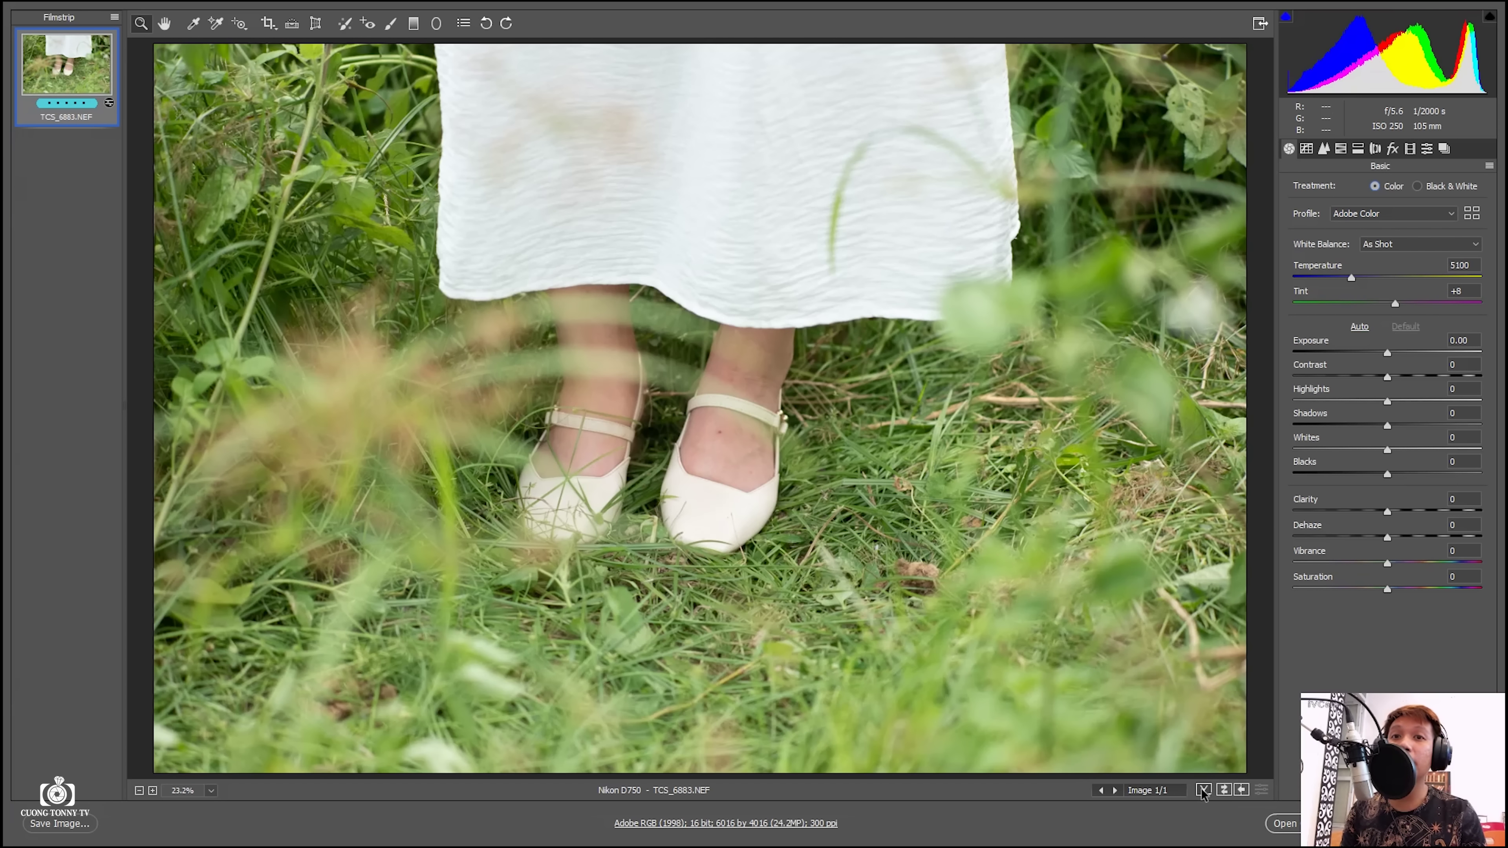
{"action": "left_click", "coordinate": [1204, 790]}
{"action": "left_click", "coordinate": [1225, 790]}
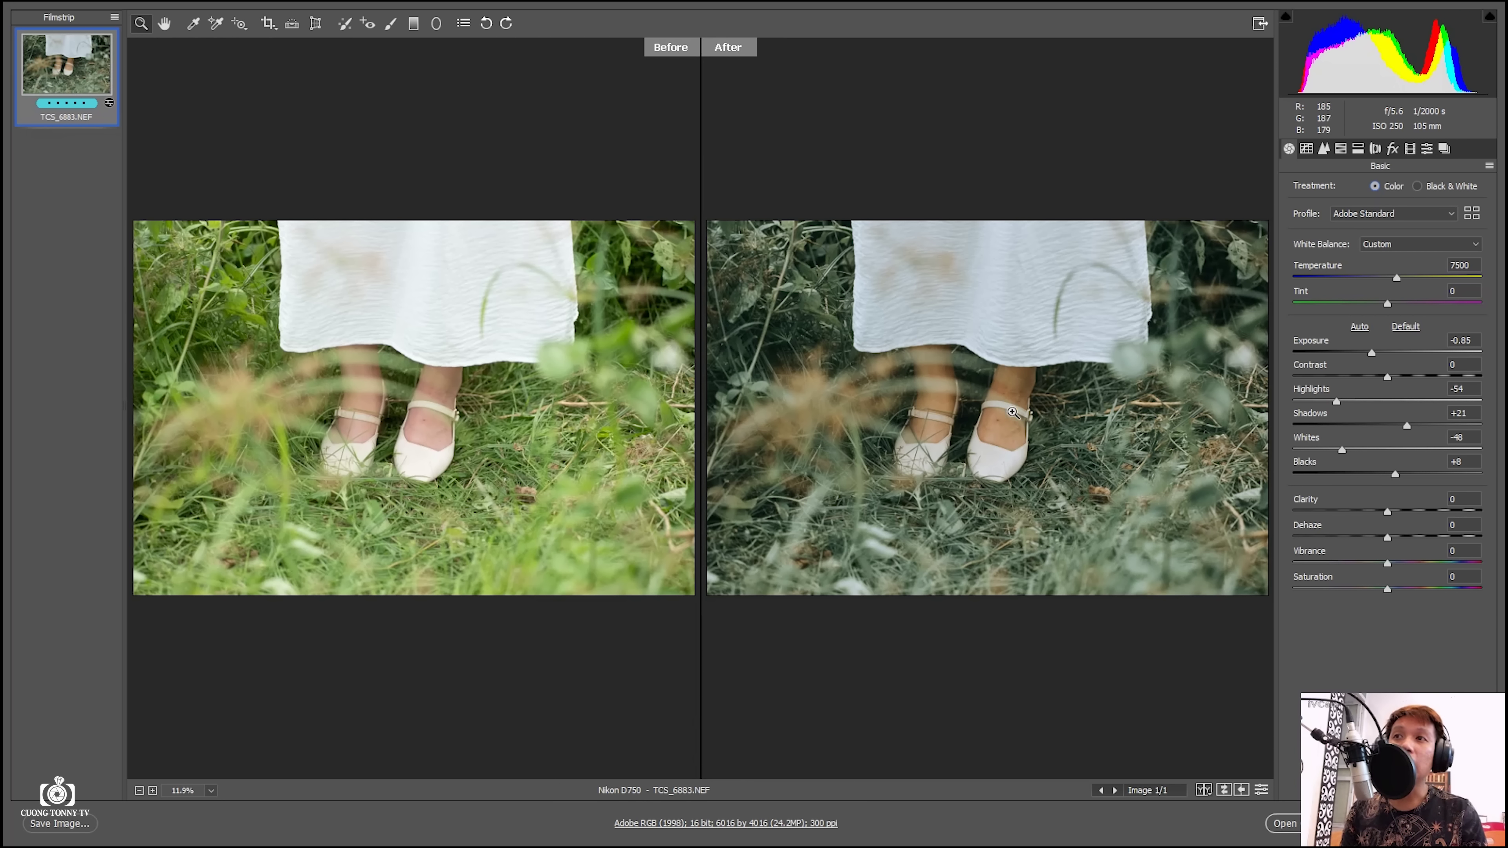
Step: Zoom in closely on the shoes, then fit the whole photo back in view
{"action": "left_click", "coordinate": [986, 454]}
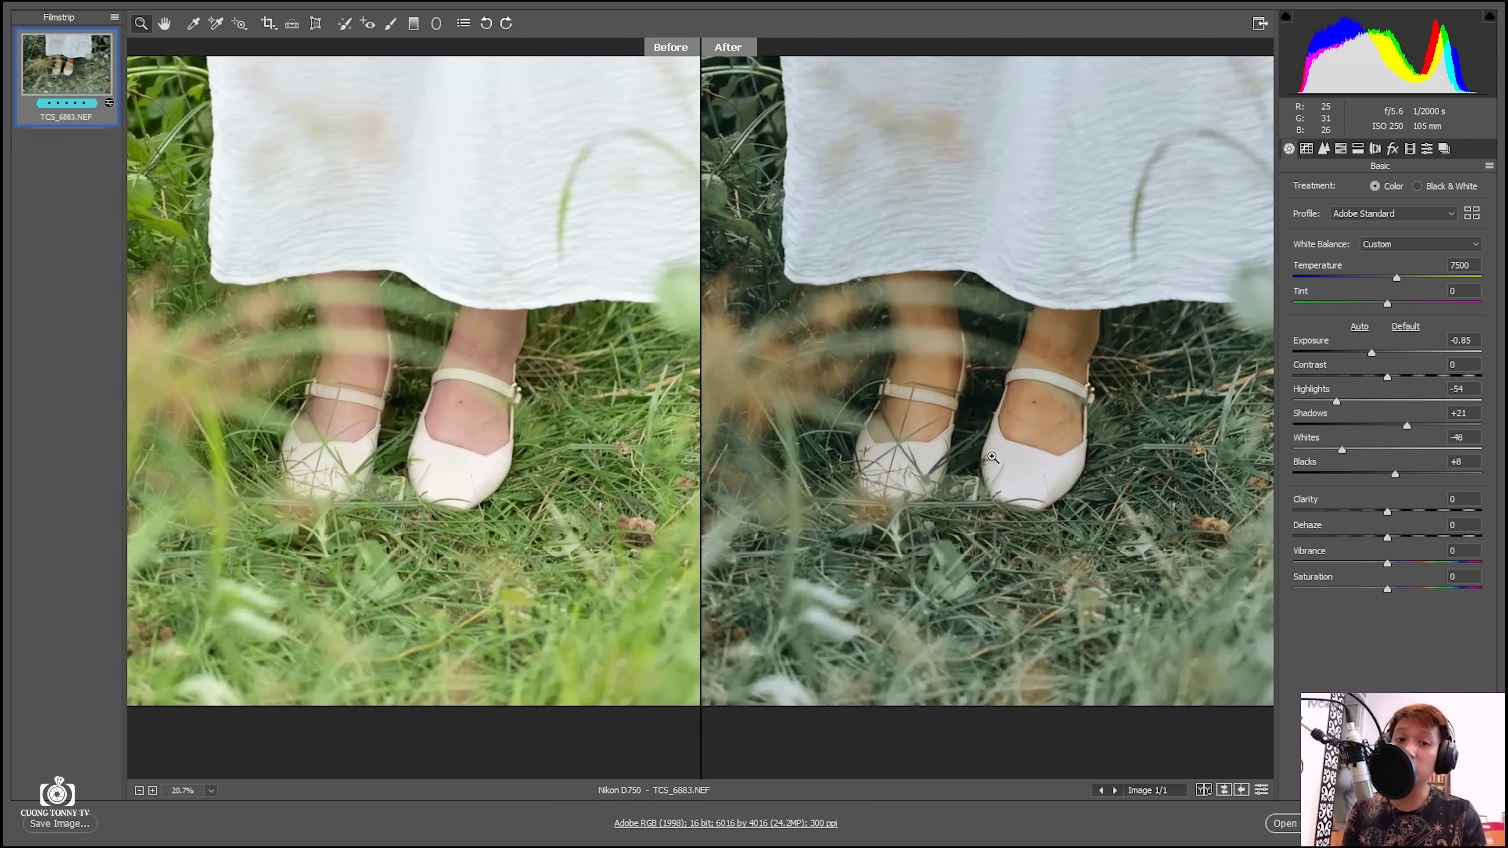
{"action": "left_click", "coordinate": [993, 457], "text": "alt"}
{"action": "left_click", "coordinate": [1041, 492]}
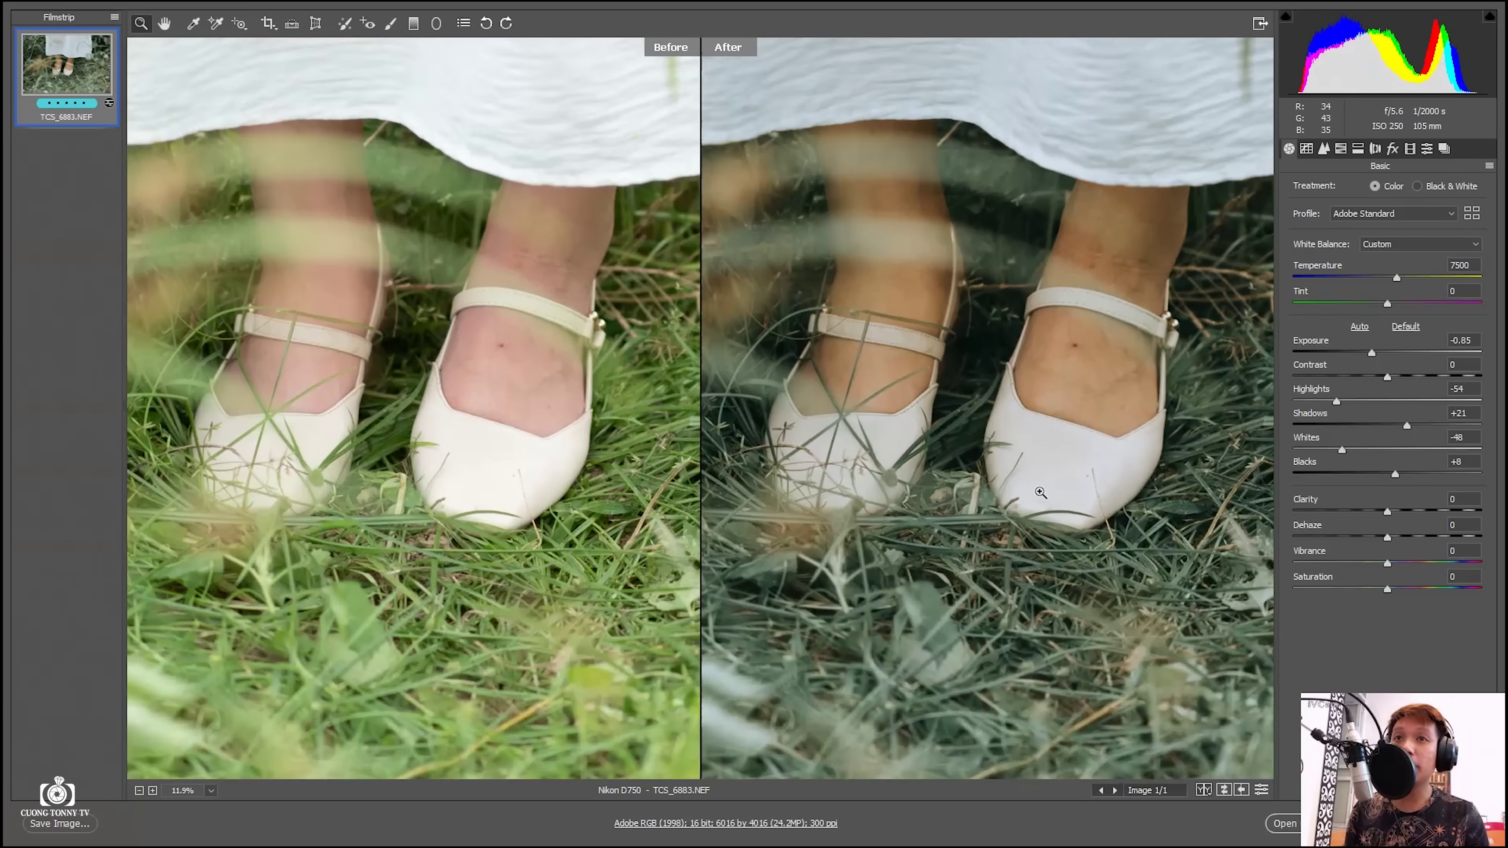
{"action": "left_click", "coordinate": [944, 350]}
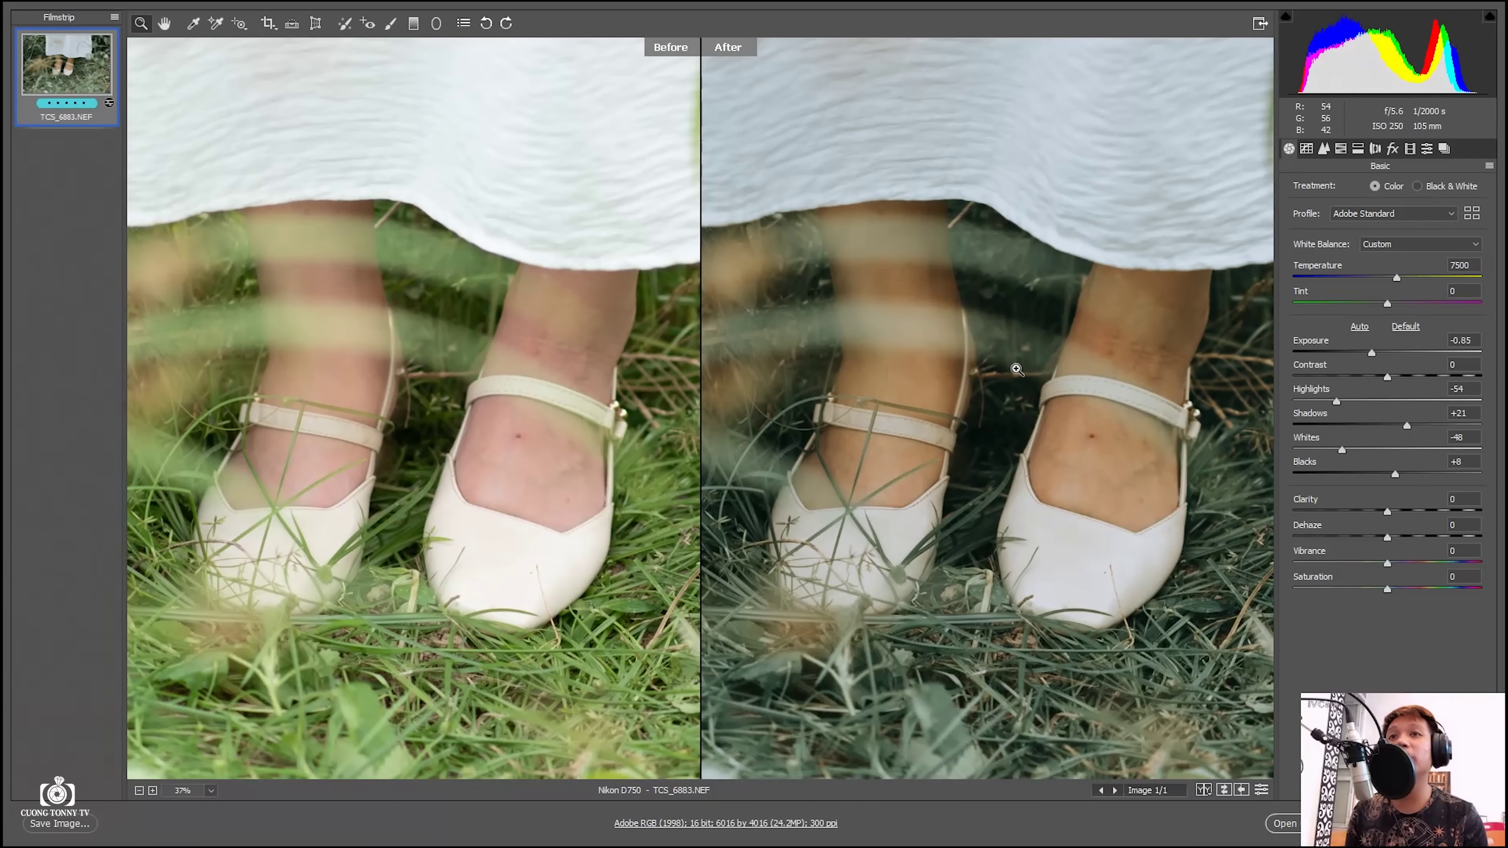
{"action": "key", "text": "ctrl+0"}
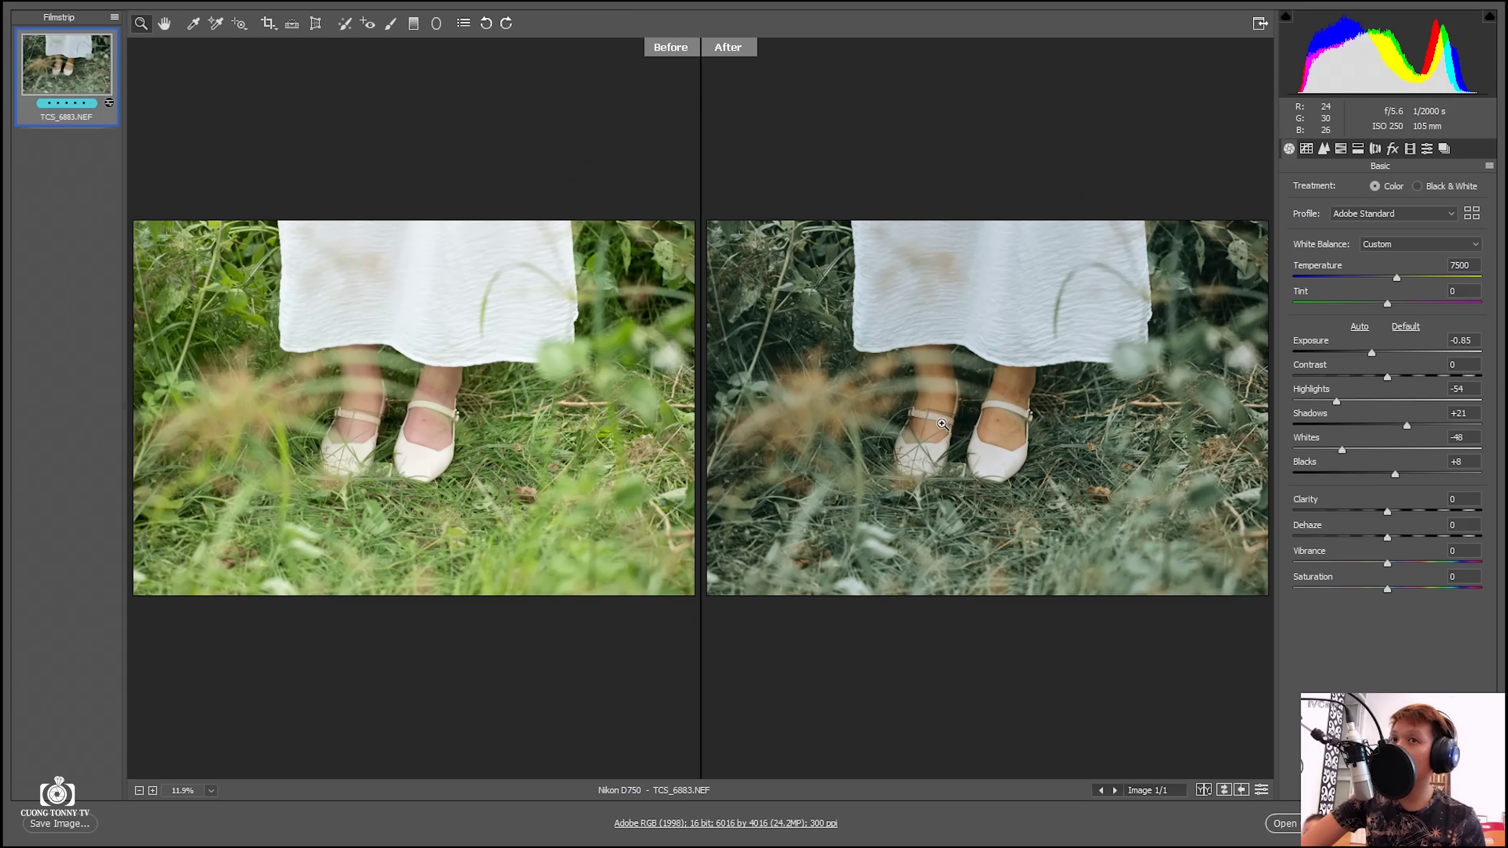
{"action": "left_click", "coordinate": [987, 410]}
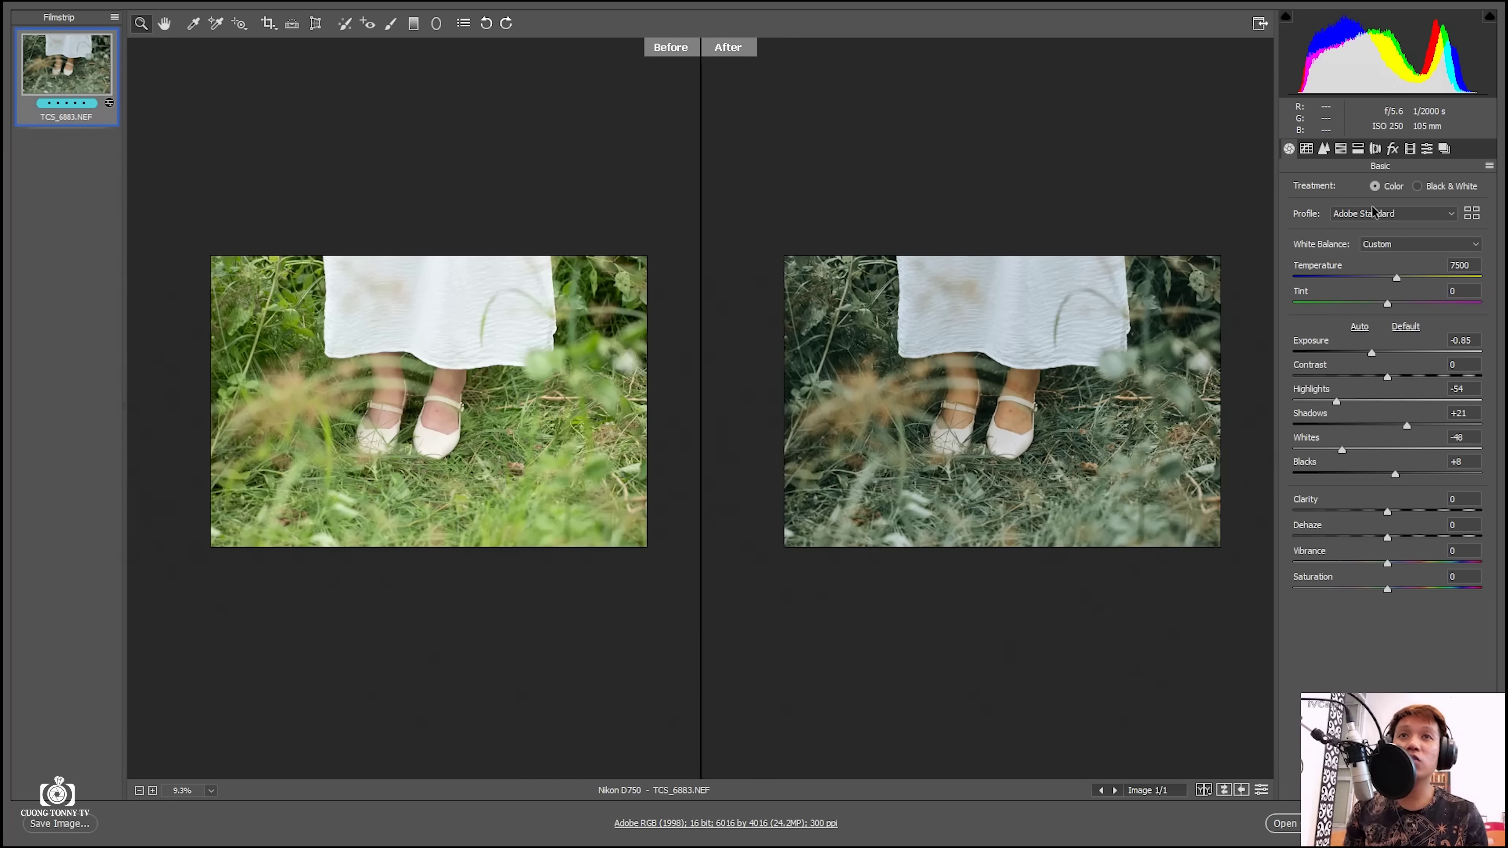
{"action": "key", "text": "ctrl+0"}
Step: Bring up the HSL adjustments and zoom into the feet and grass
{"action": "left_click", "coordinate": [1344, 149]}
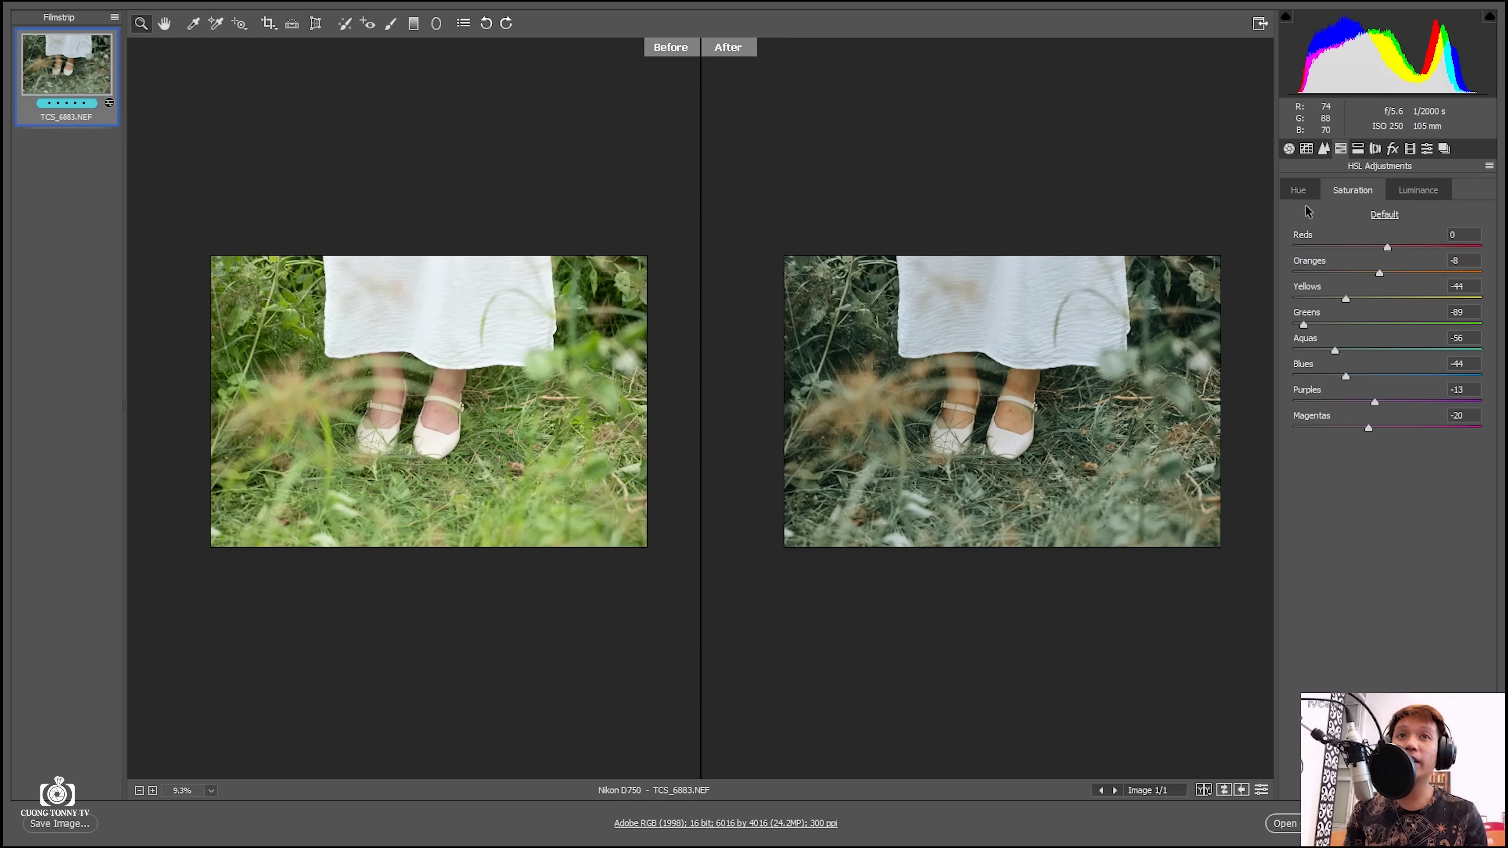
{"action": "left_click", "coordinate": [996, 474]}
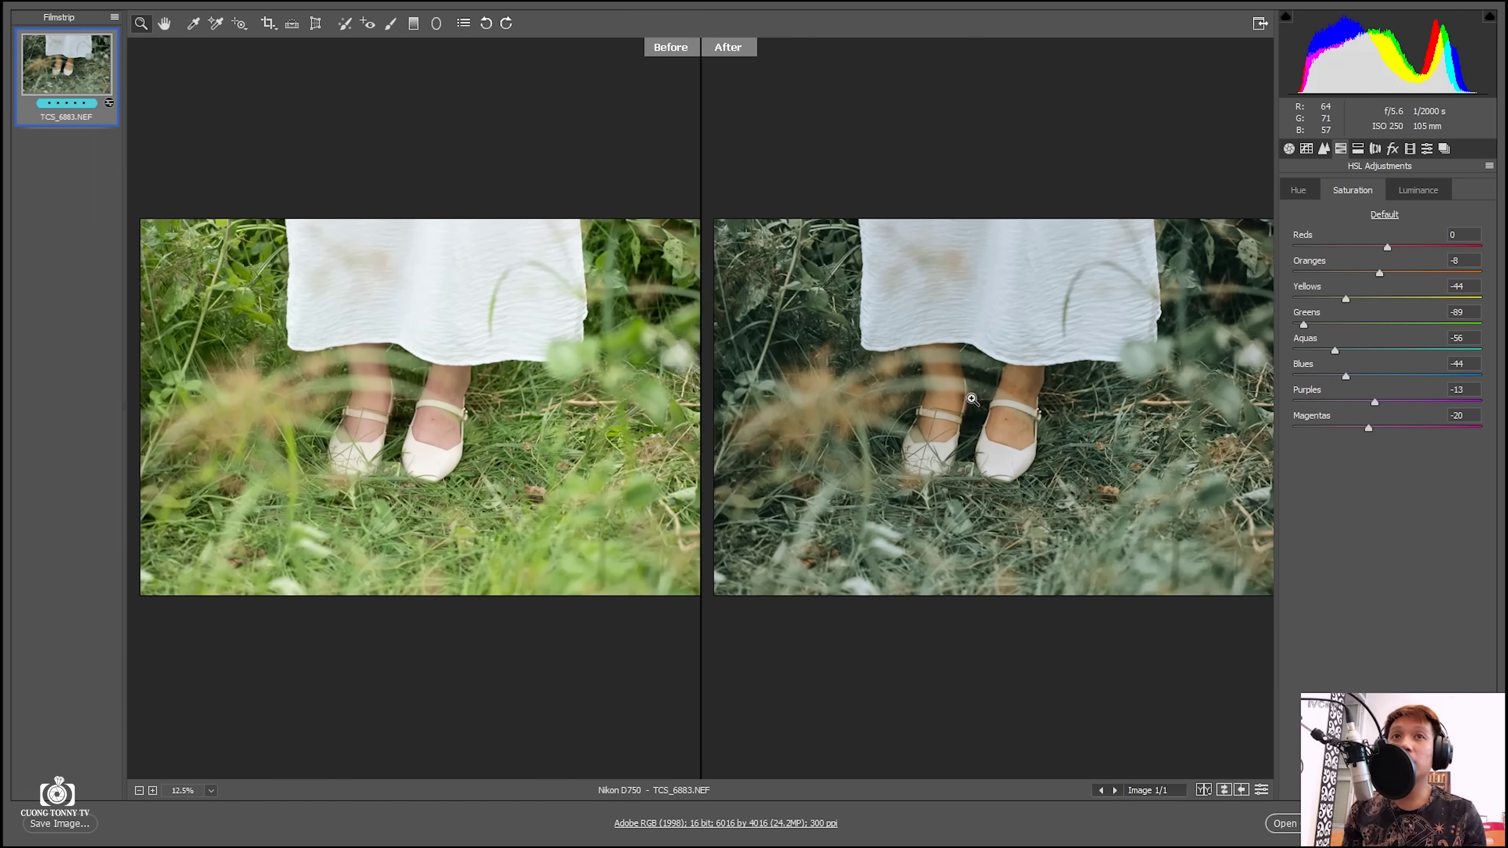
{"action": "left_click", "coordinate": [996, 474]}
{"action": "left_click_drag", "start_coordinate": [833, 413], "coordinate": [897, 399]}
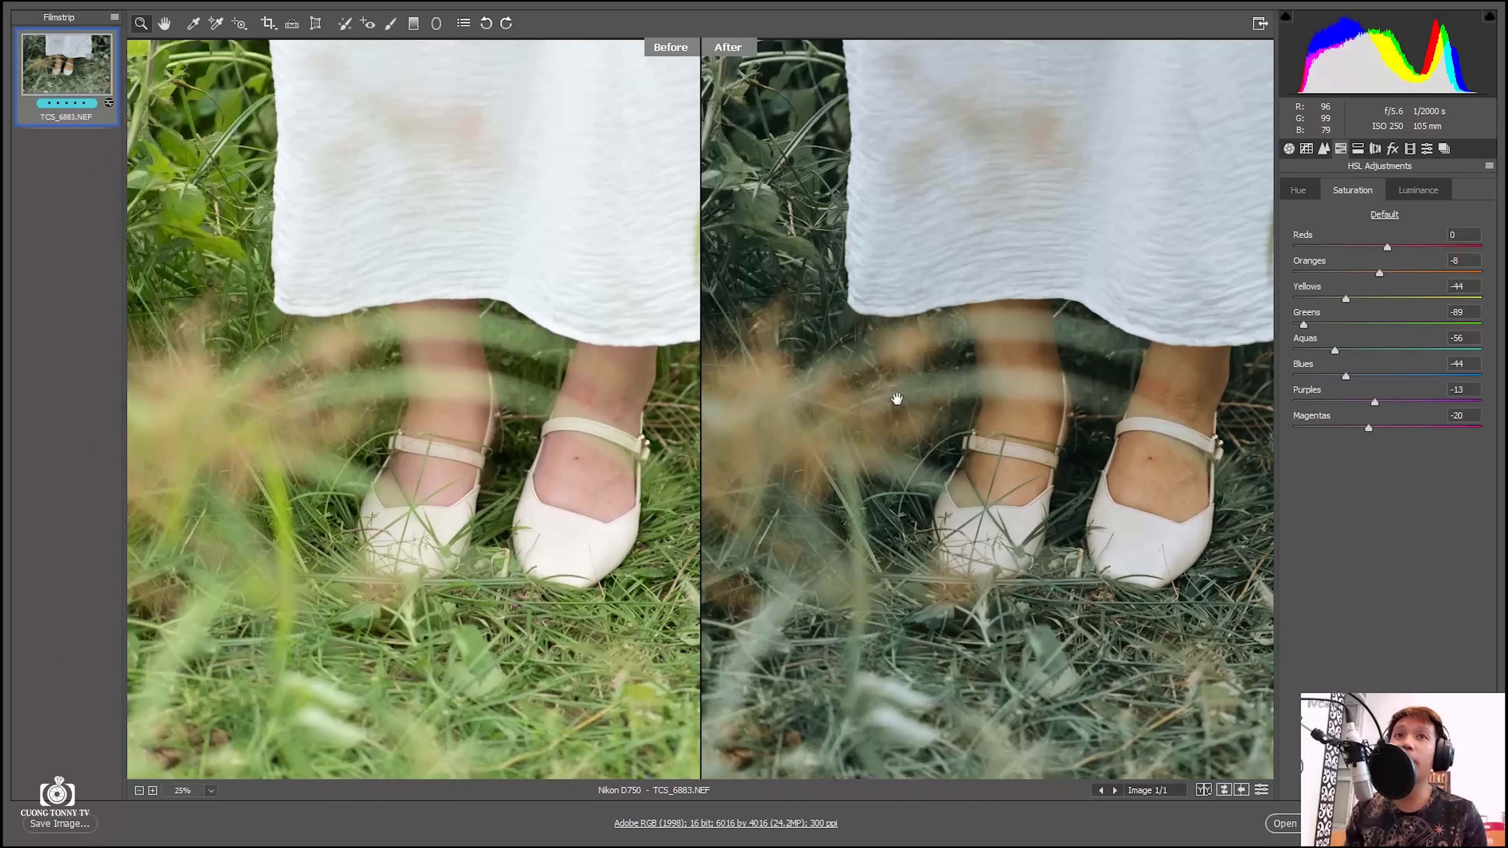
{"action": "left_click_drag", "start_coordinate": [922, 448], "coordinate": [1062, 340]}
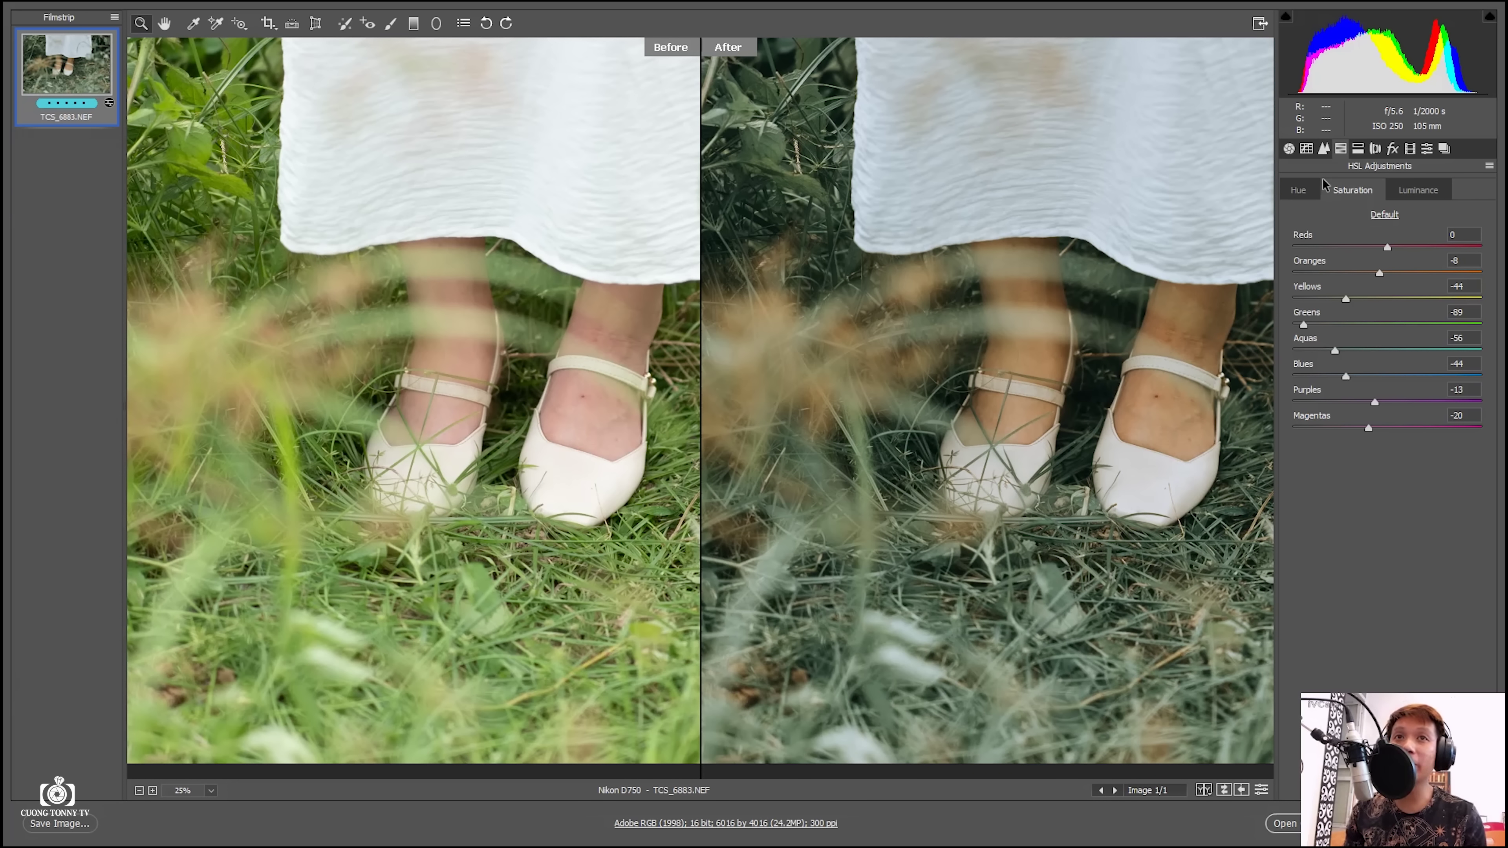
Step: Review the per-colour HSL hue shifts
{"action": "left_click", "coordinate": [1283, 194]}
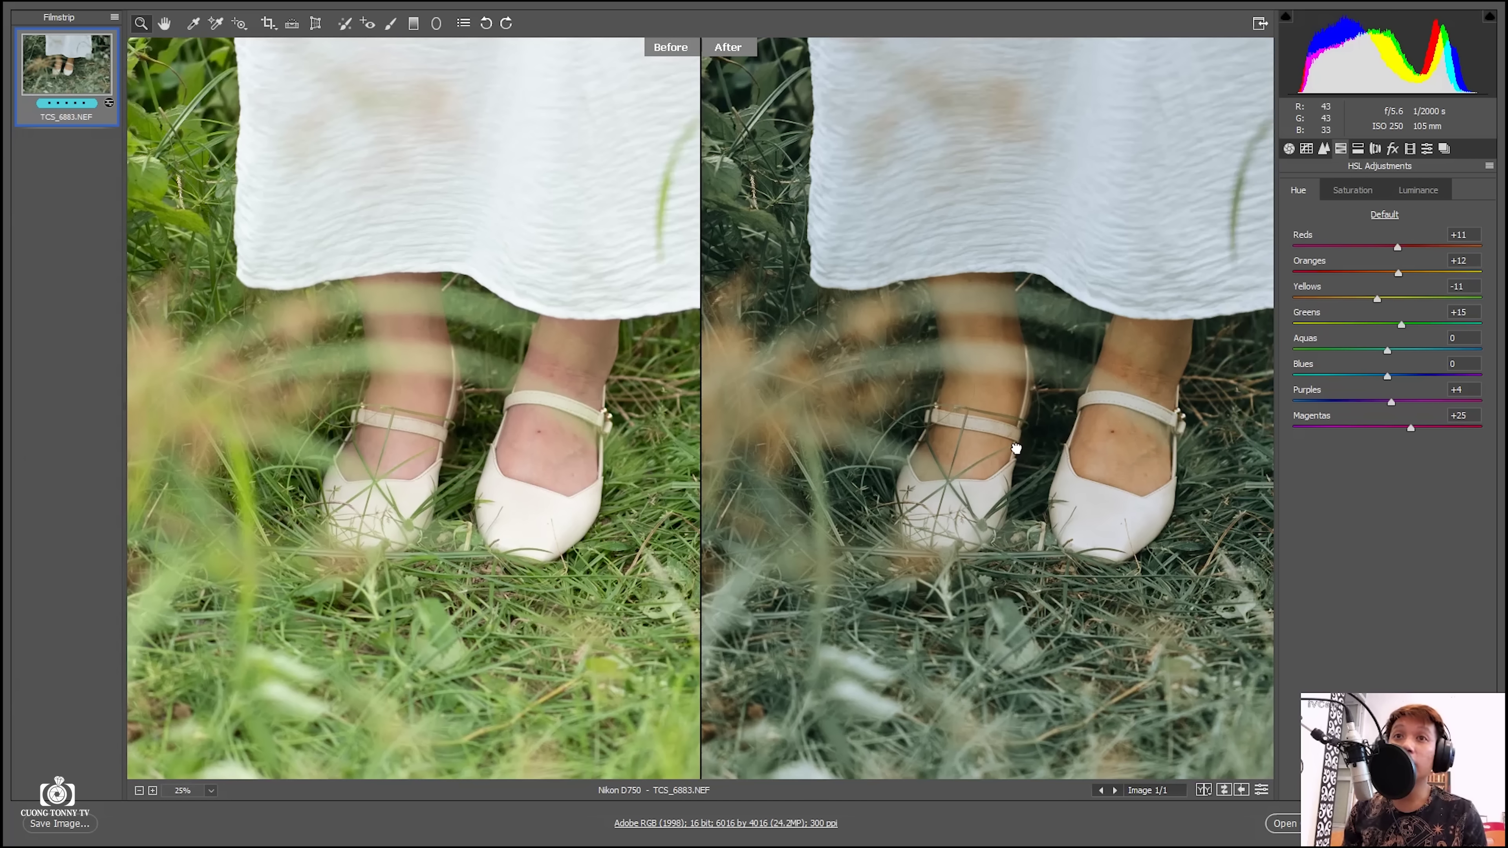
{"action": "scroll", "coordinate": [1178, 624], "scroll_direction": "up", "scroll_amount": 1}
{"action": "scroll", "coordinate": [1177, 624], "scroll_direction": "up", "scroll_amount": 4}
{"action": "scroll", "coordinate": [1047, 350], "scroll_direction": "up", "scroll_amount": 2}
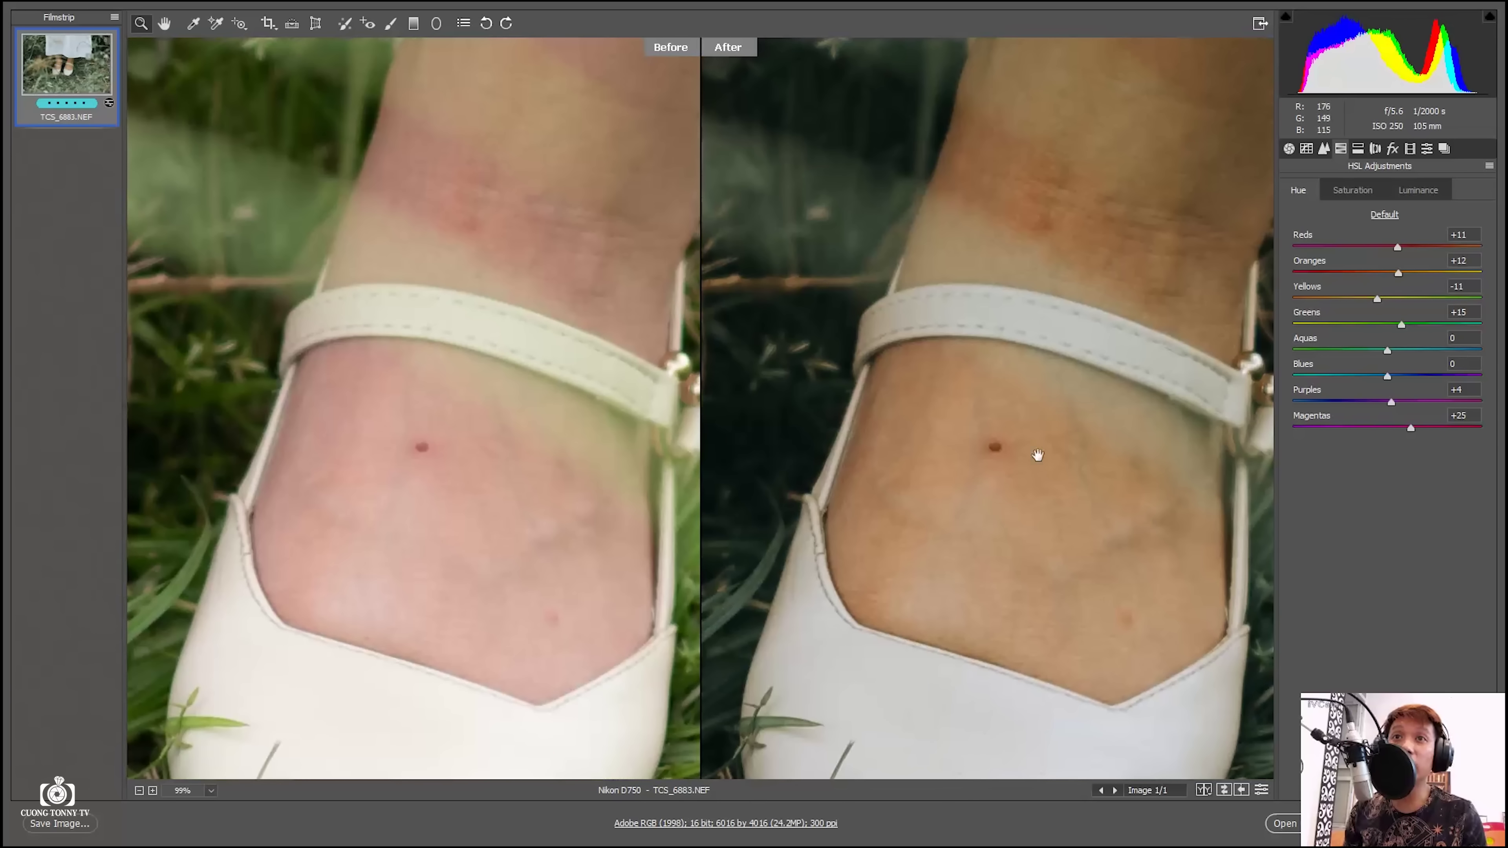
{"action": "scroll", "coordinate": [983, 438], "scroll_direction": "down", "scroll_amount": 2}
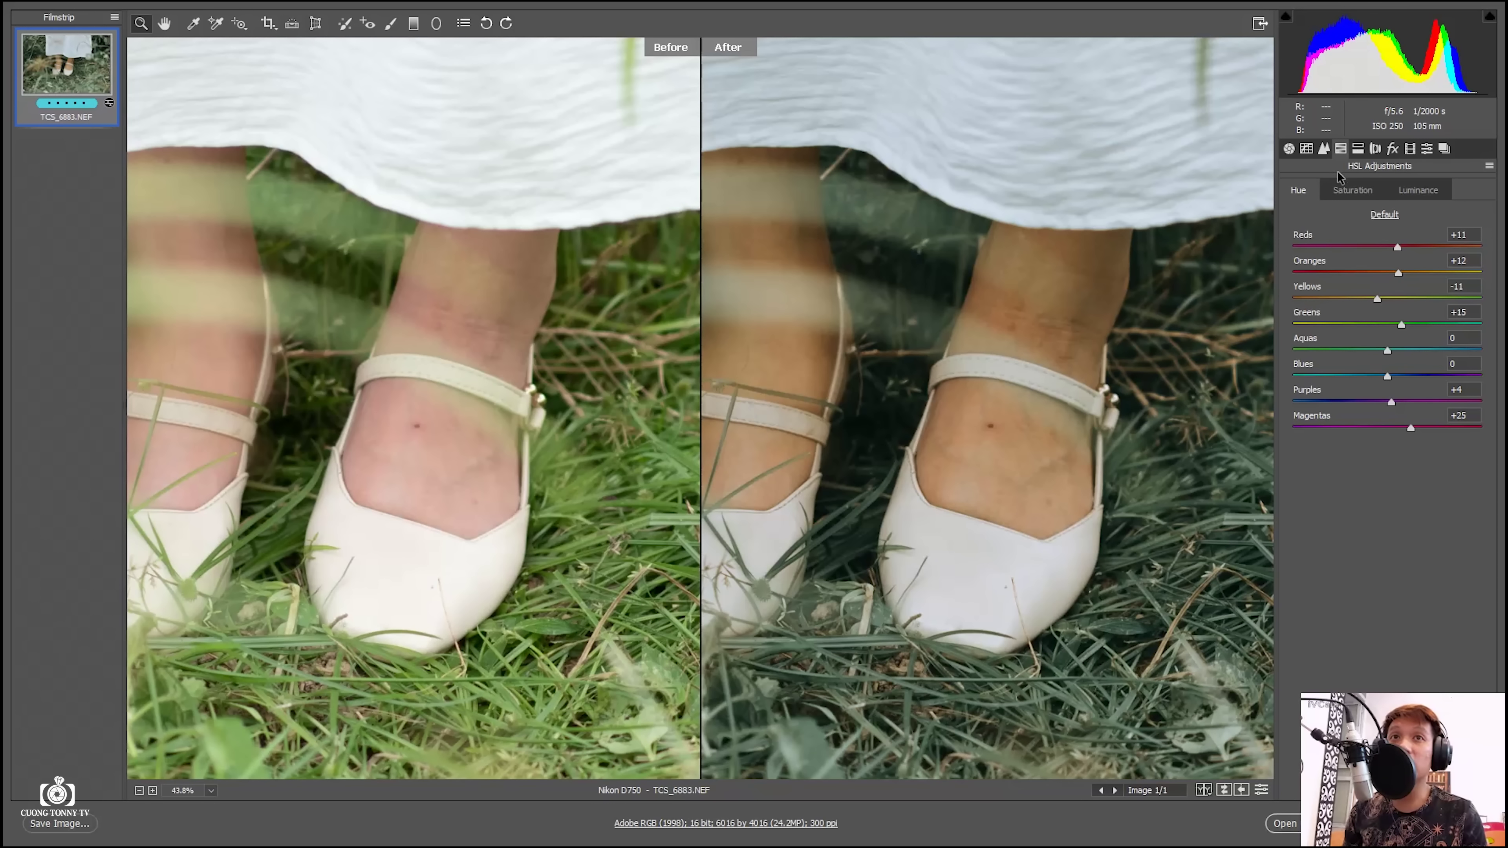
{"action": "left_click", "coordinate": [1358, 149]}
Step: Add film grain at Amount 50 in the Effects panel and view the full photo
{"action": "left_click", "coordinate": [1393, 149]}
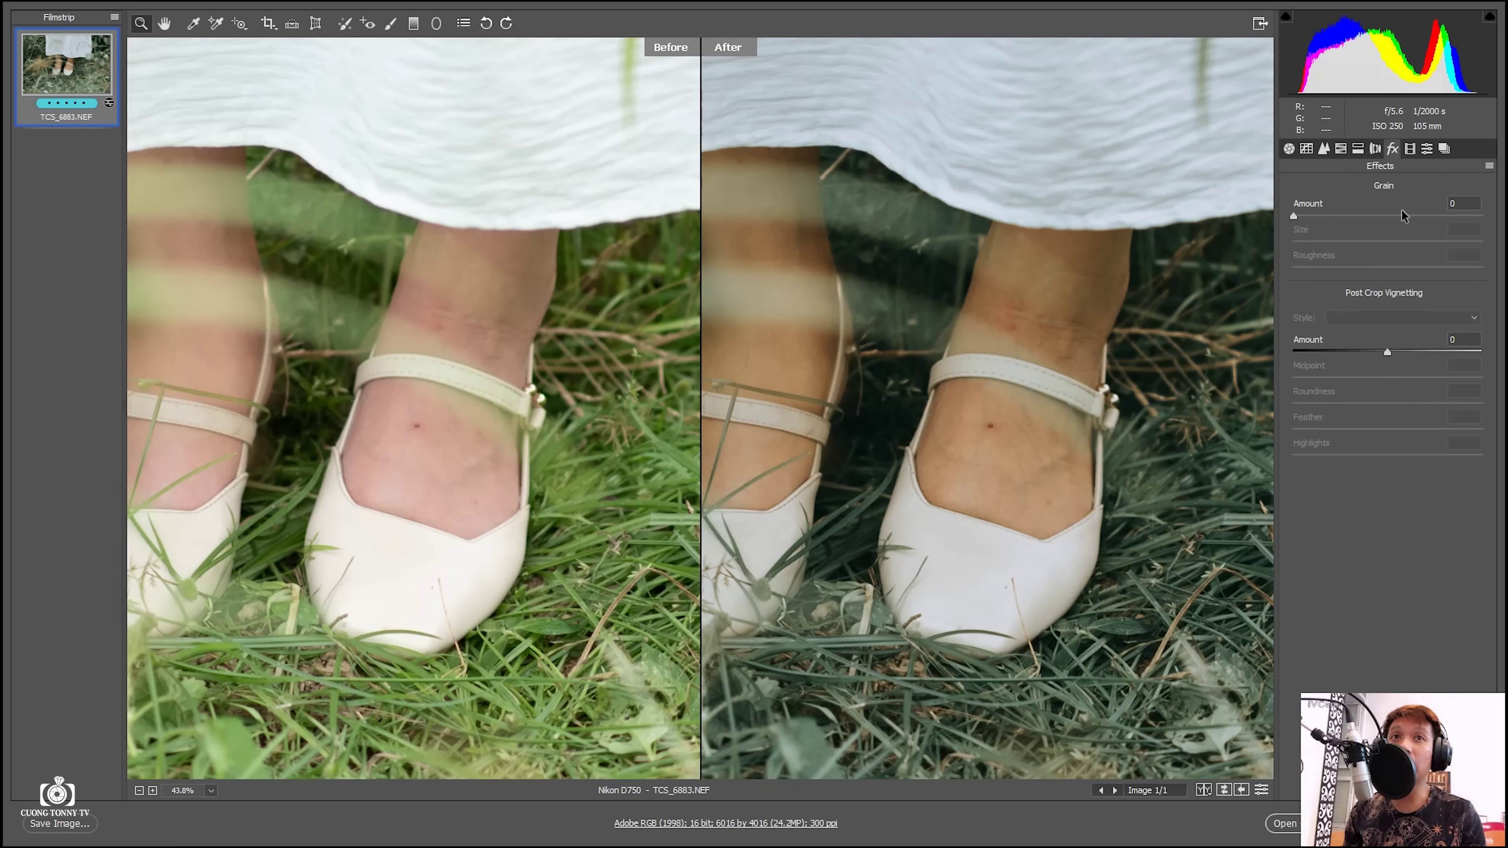
{"action": "left_click_drag", "start_coordinate": [1294, 216], "coordinate": [1352, 217]}
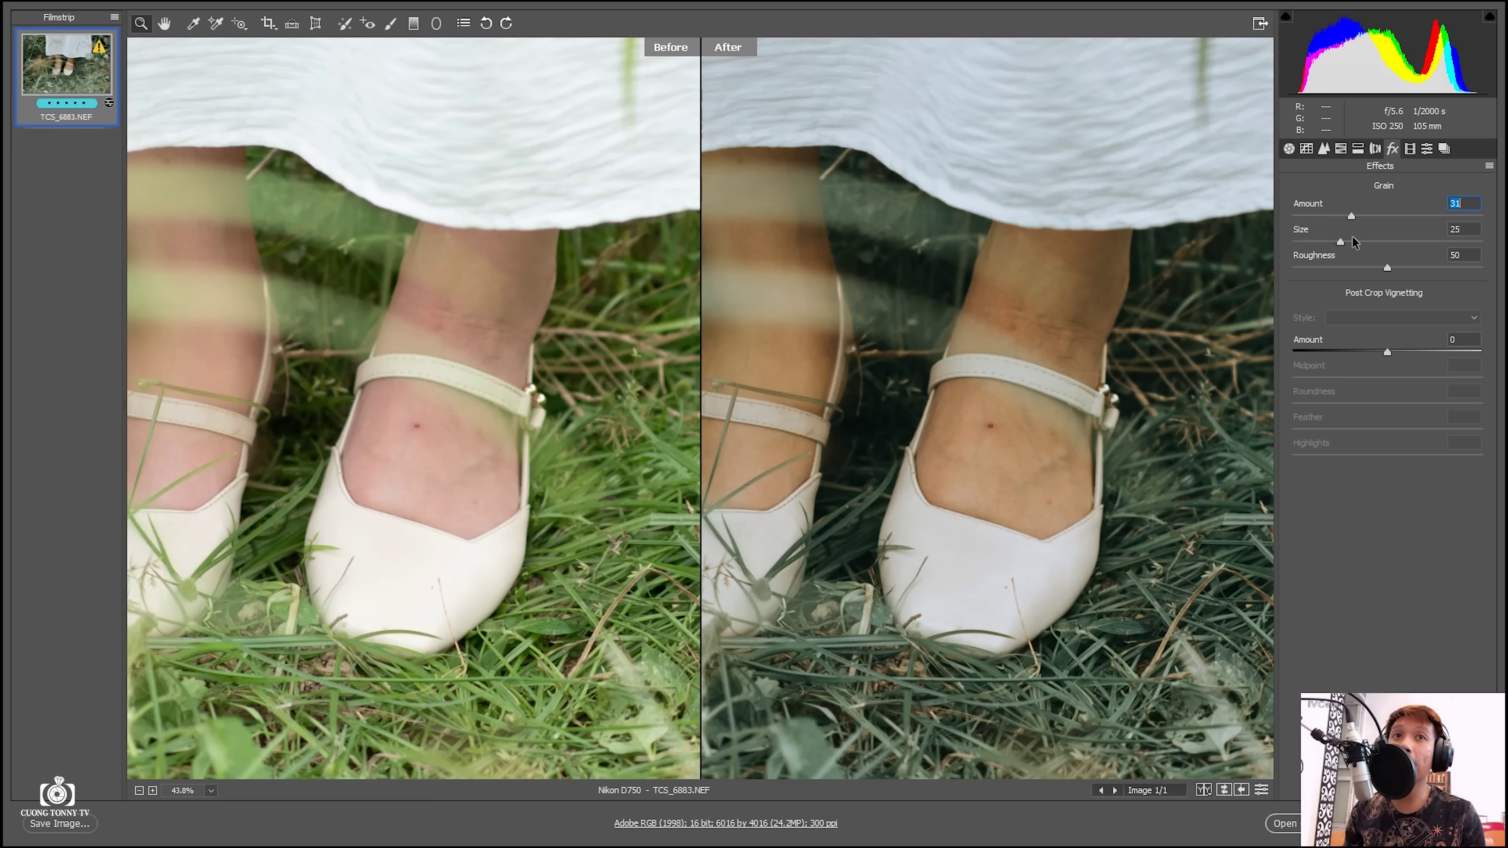
{"action": "mouse_move", "coordinate": [1020, 435]}
{"action": "left_mouse_down"}
{"action": "mouse_move", "coordinate": [1067, 438]}
{"action": "mouse_move", "coordinate": [1086, 421]}
{"action": "left_mouse_up"}
{"action": "left_click_drag", "start_coordinate": [1355, 216], "coordinate": [1378, 217]}
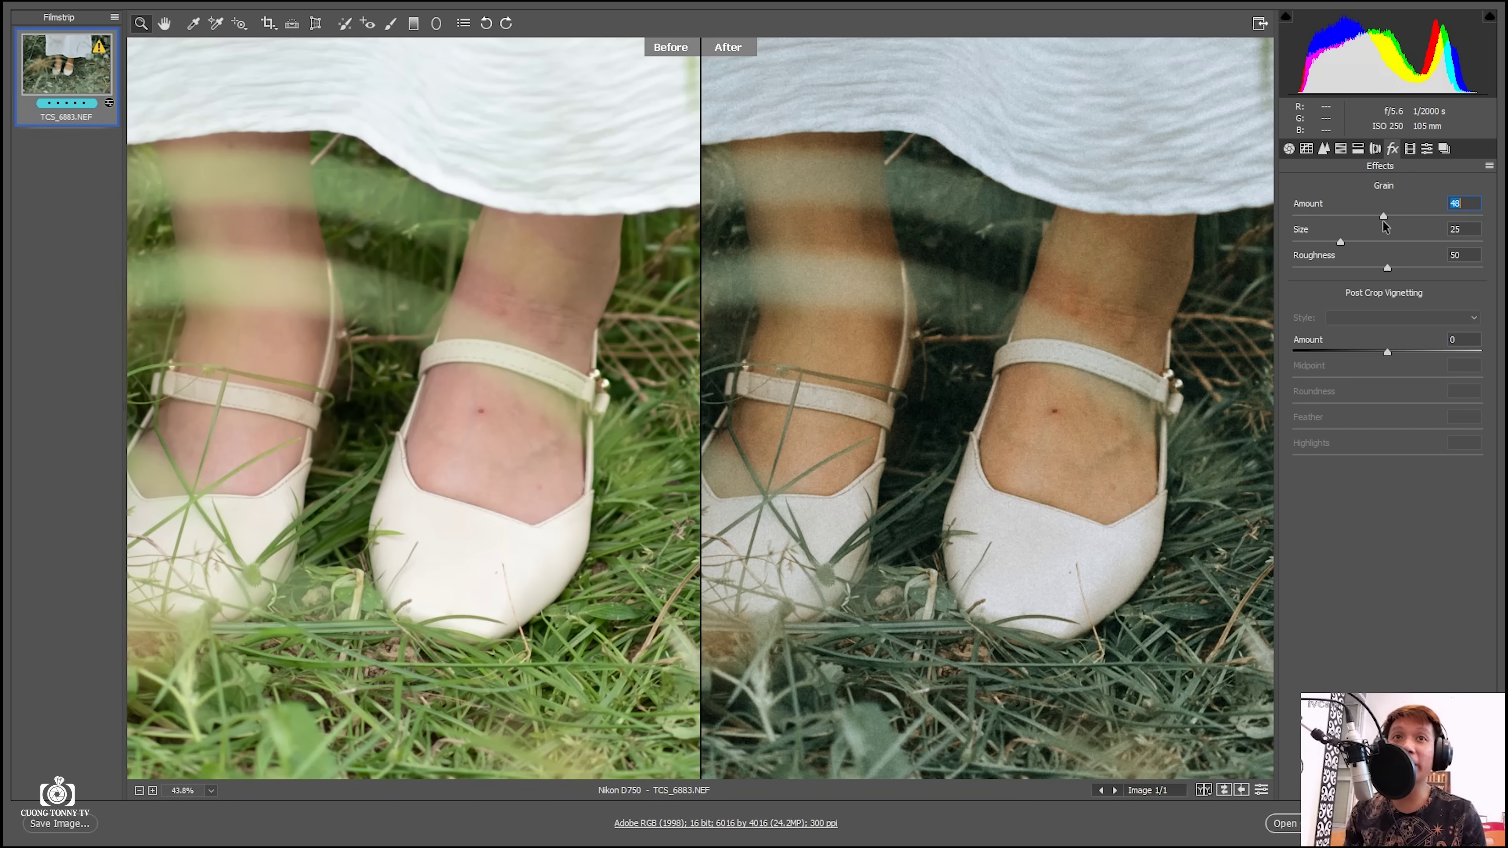
{"action": "left_click_drag", "start_coordinate": [1390, 219], "coordinate": [1388, 222]}
{"action": "key", "text": "ctrl+0"}
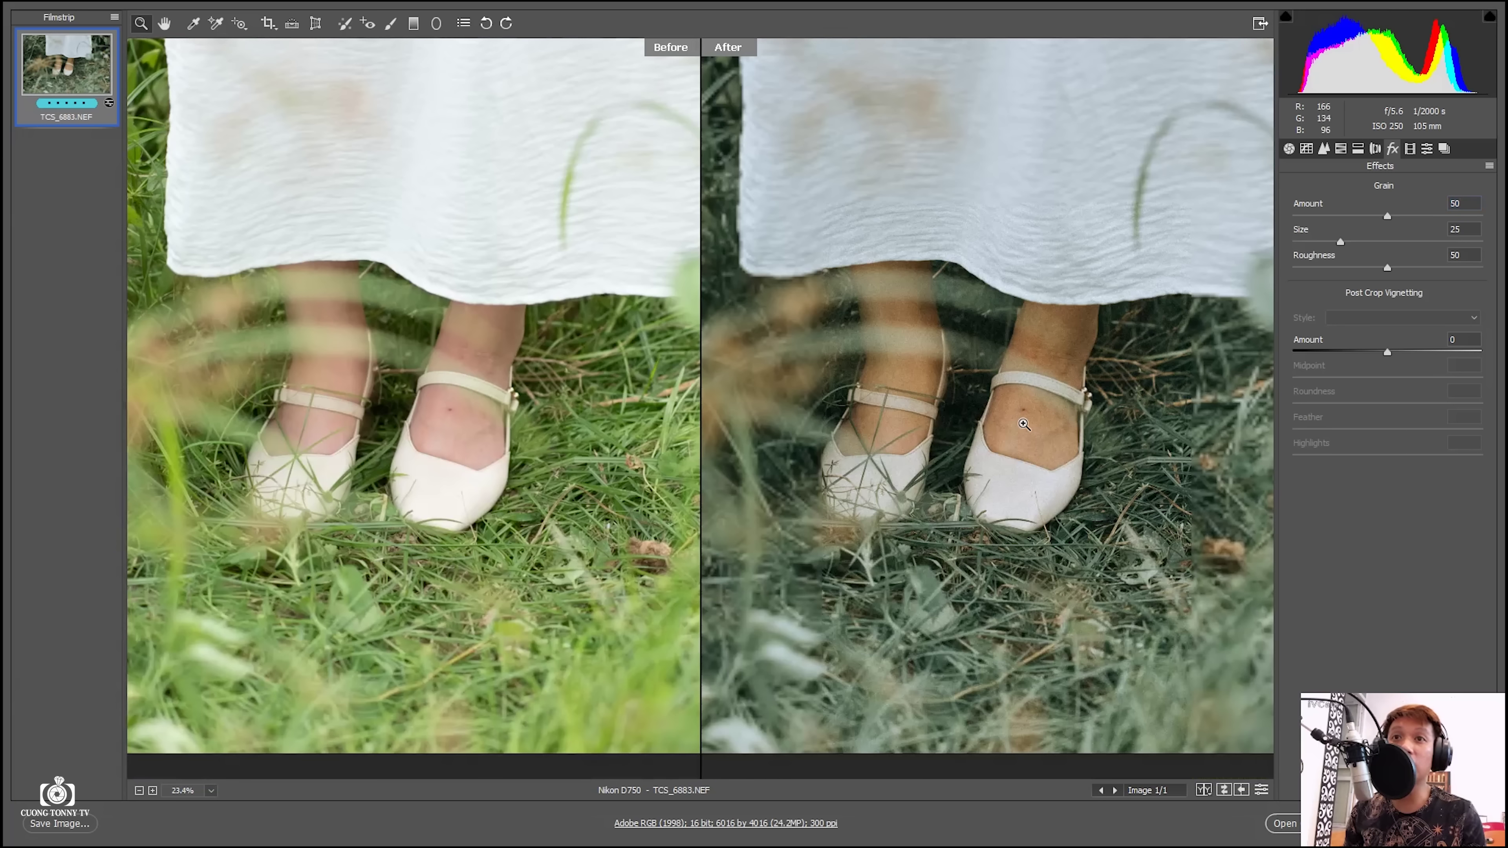
{"action": "key", "text": "ctrl+0"}
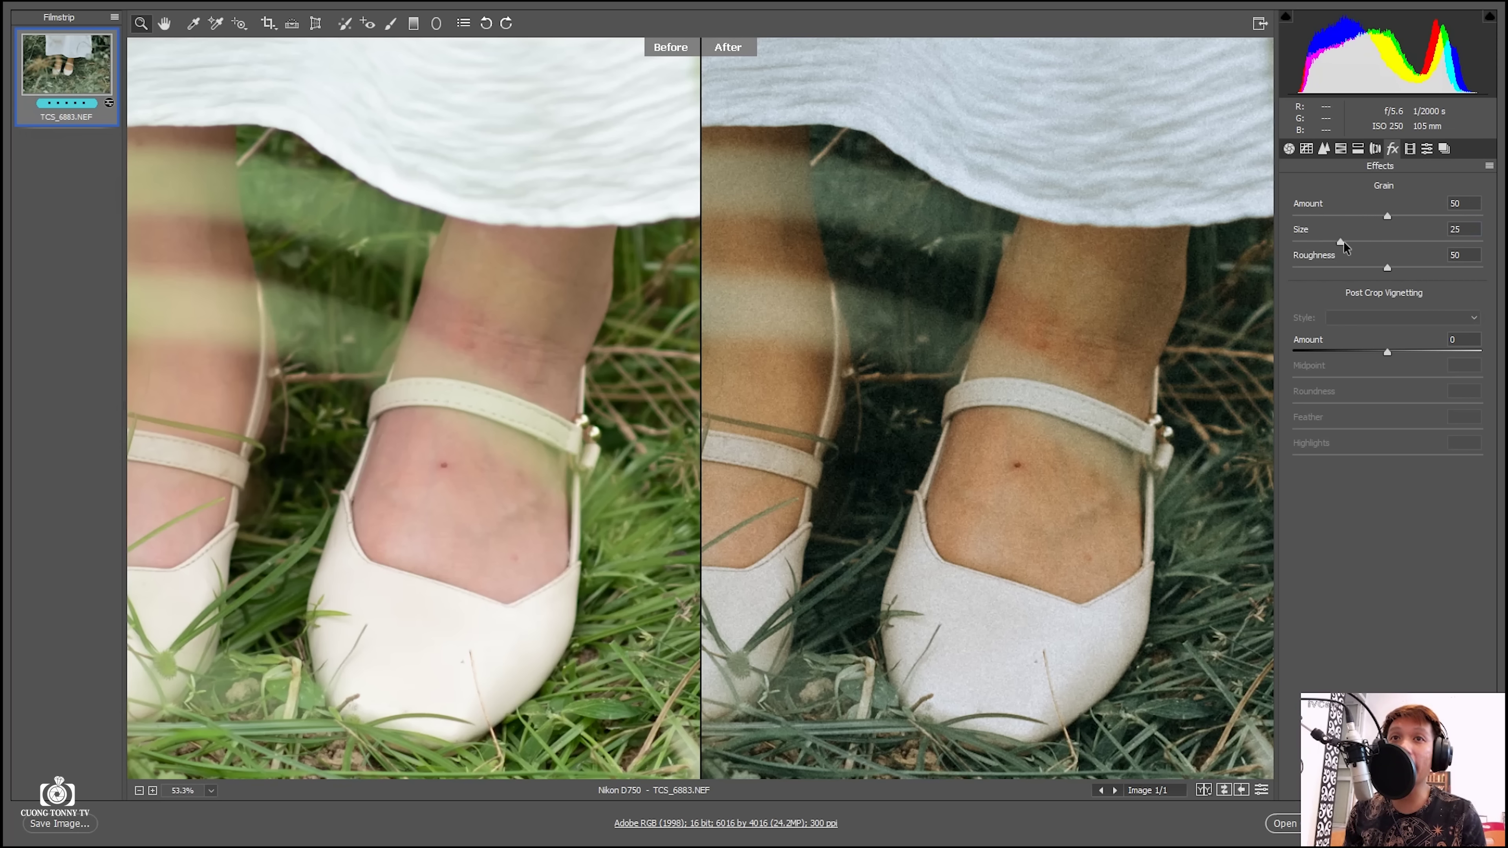
Step: Make the grain coarser with a Size of 50
{"action": "left_click_drag", "start_coordinate": [1340, 242], "coordinate": [1390, 242]}
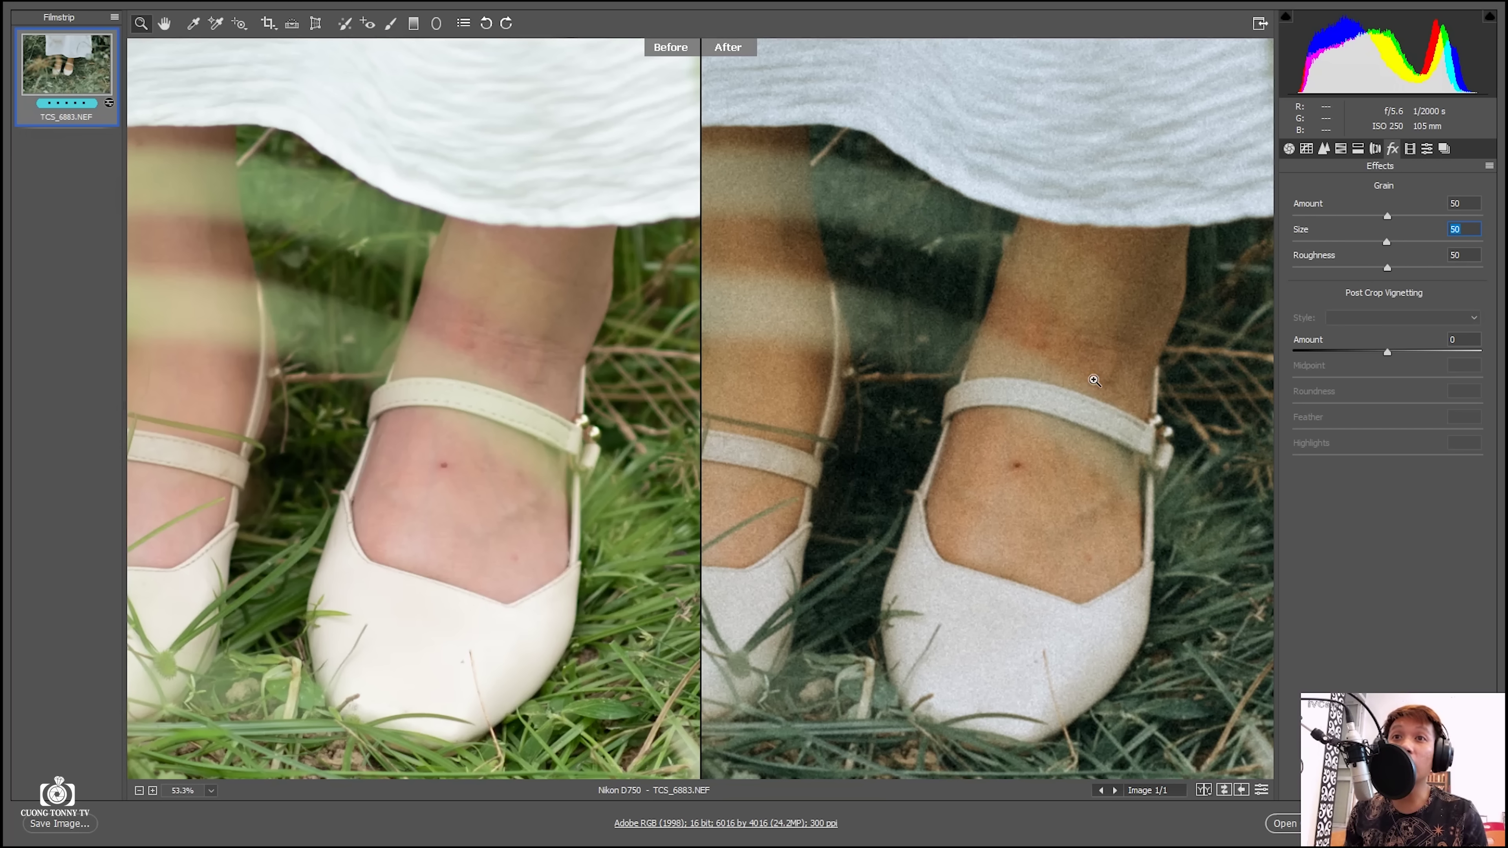
{"action": "key", "text": "ctrl+0"}
{"action": "scroll", "coordinate": [1030, 438], "scroll_direction": "up", "scroll_amount": 4}
{"action": "scroll", "coordinate": [1013, 440], "scroll_direction": "up", "scroll_amount": 2}
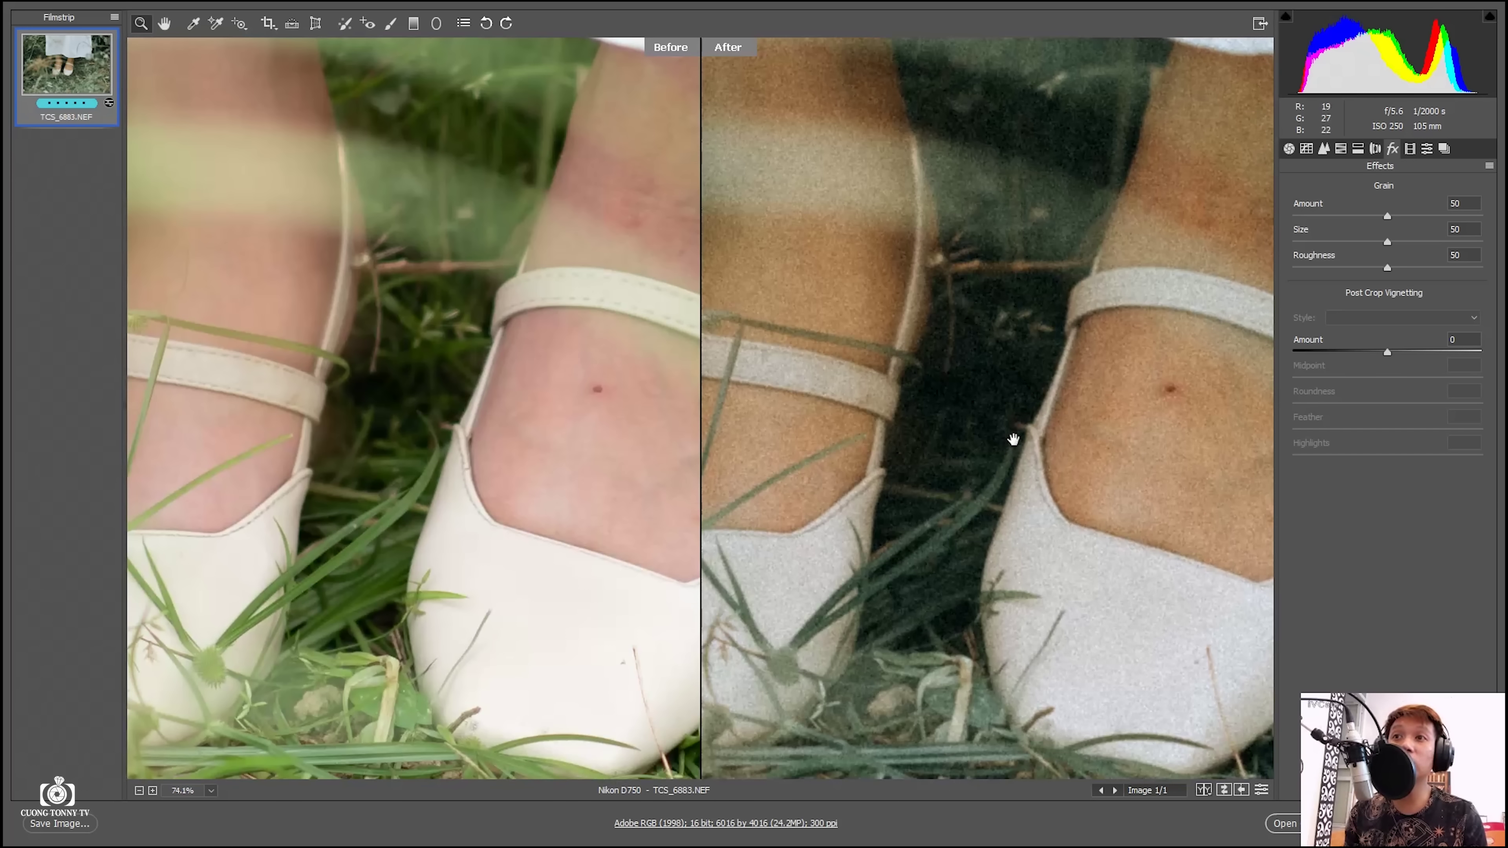
{"action": "scroll", "coordinate": [1015, 441], "scroll_direction": "down", "scroll_amount": 6}
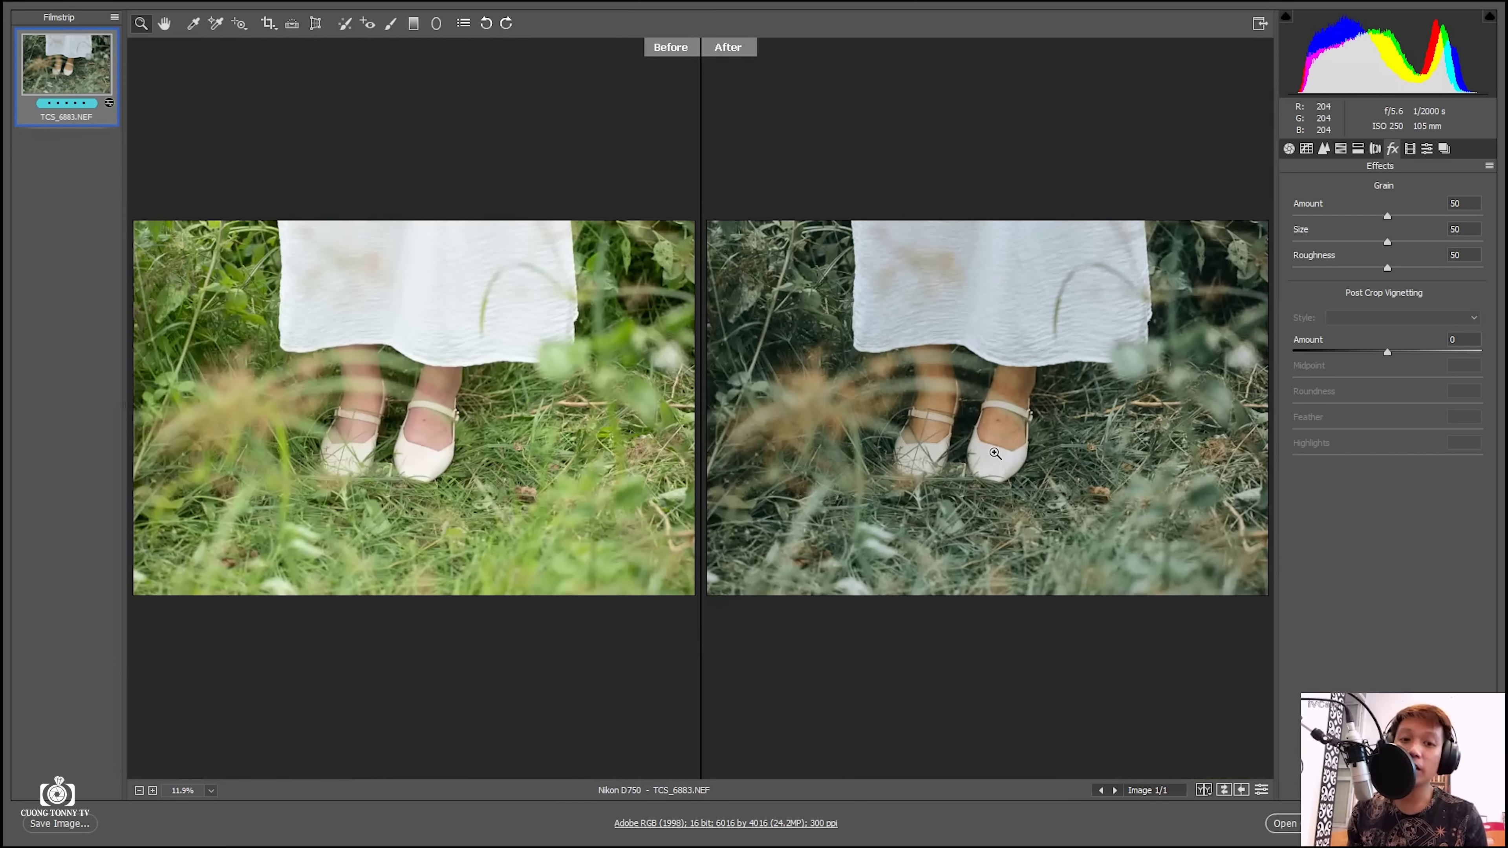
{"action": "scroll", "coordinate": [962, 439], "scroll_direction": "up", "scroll_amount": 4}
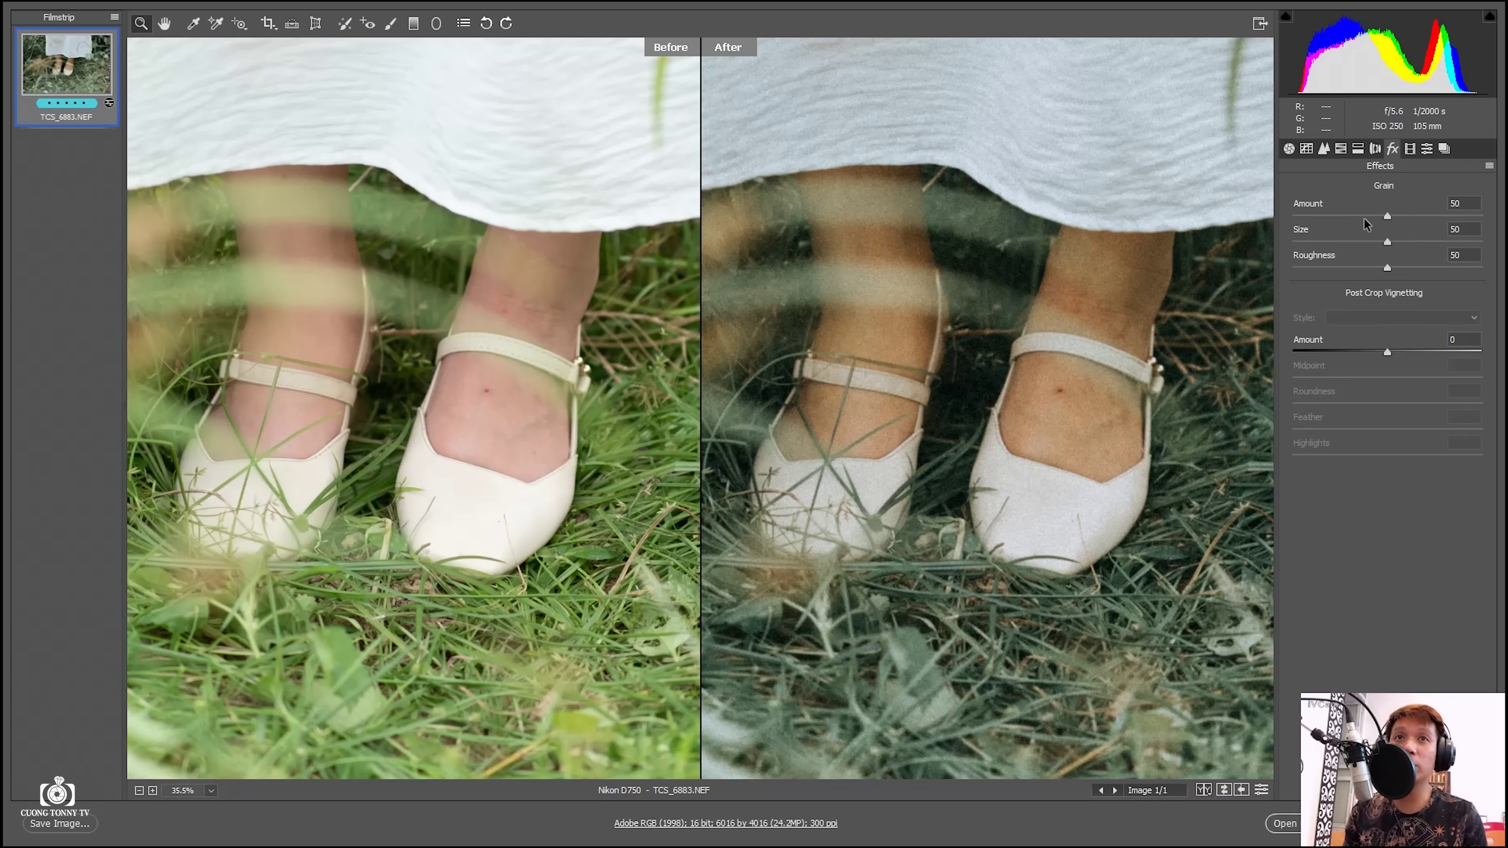
Step: Reduce the grain Amount to 25 and fit the whole photo in view
{"action": "left_click", "coordinate": [1344, 217]}
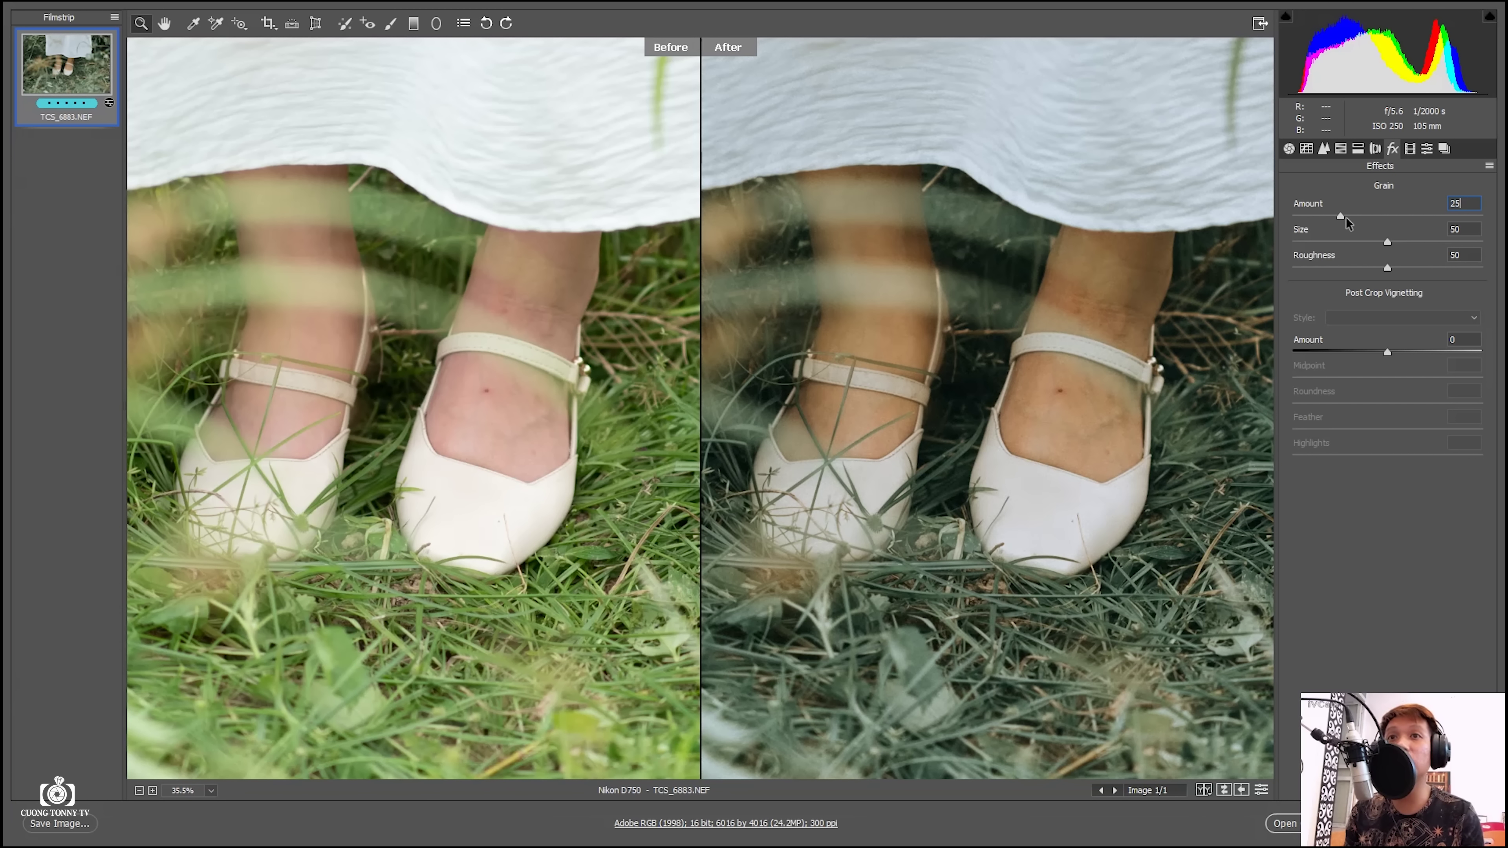
{"action": "scroll", "coordinate": [983, 419], "scroll_direction": "up", "scroll_amount": 5}
{"action": "scroll", "coordinate": [974, 451], "scroll_direction": "down", "scroll_amount": 2}
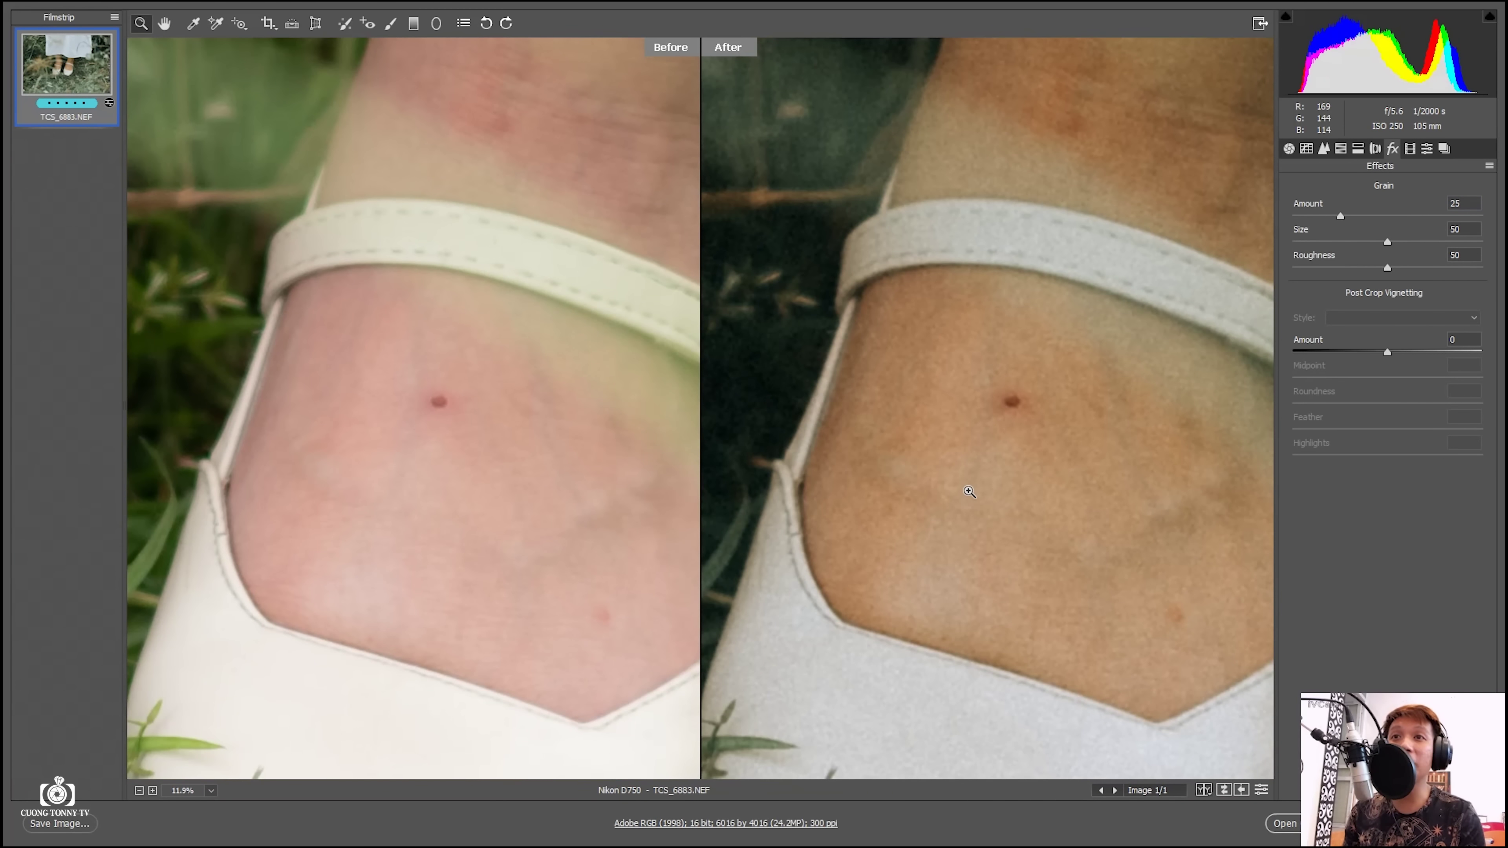
{"action": "key", "text": "ctrl+0"}
{"action": "left_click", "coordinate": [1411, 149]}
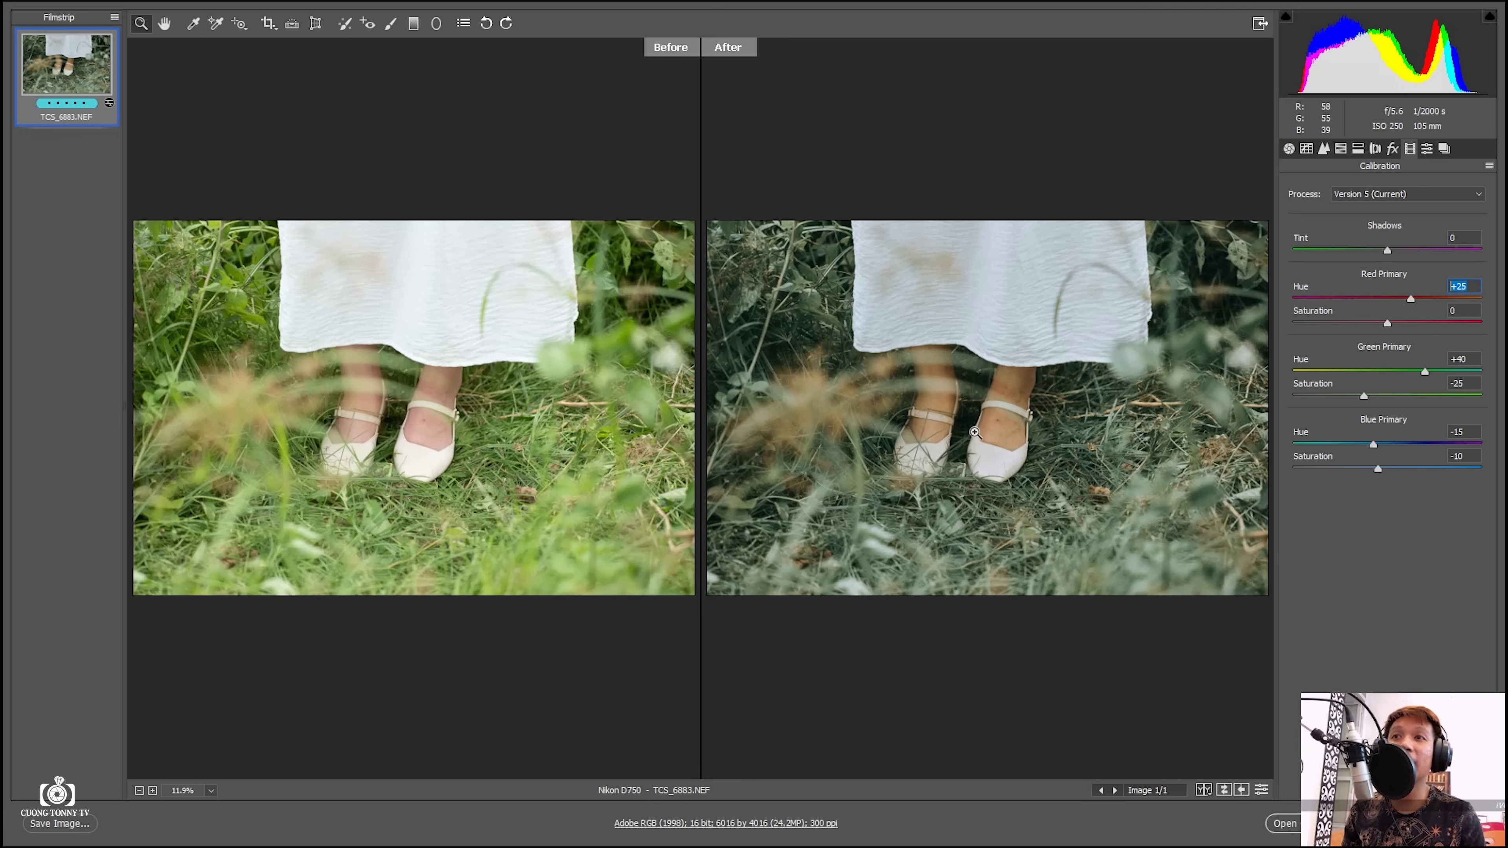
Step: Inspect the right shoe and grass up close, then return to Basic (Shadows +21, Blacks +8)
{"action": "left_click", "coordinate": [1033, 473]}
{"action": "scroll", "coordinate": [1027, 498], "scroll_direction": "up", "scroll_amount": 2}
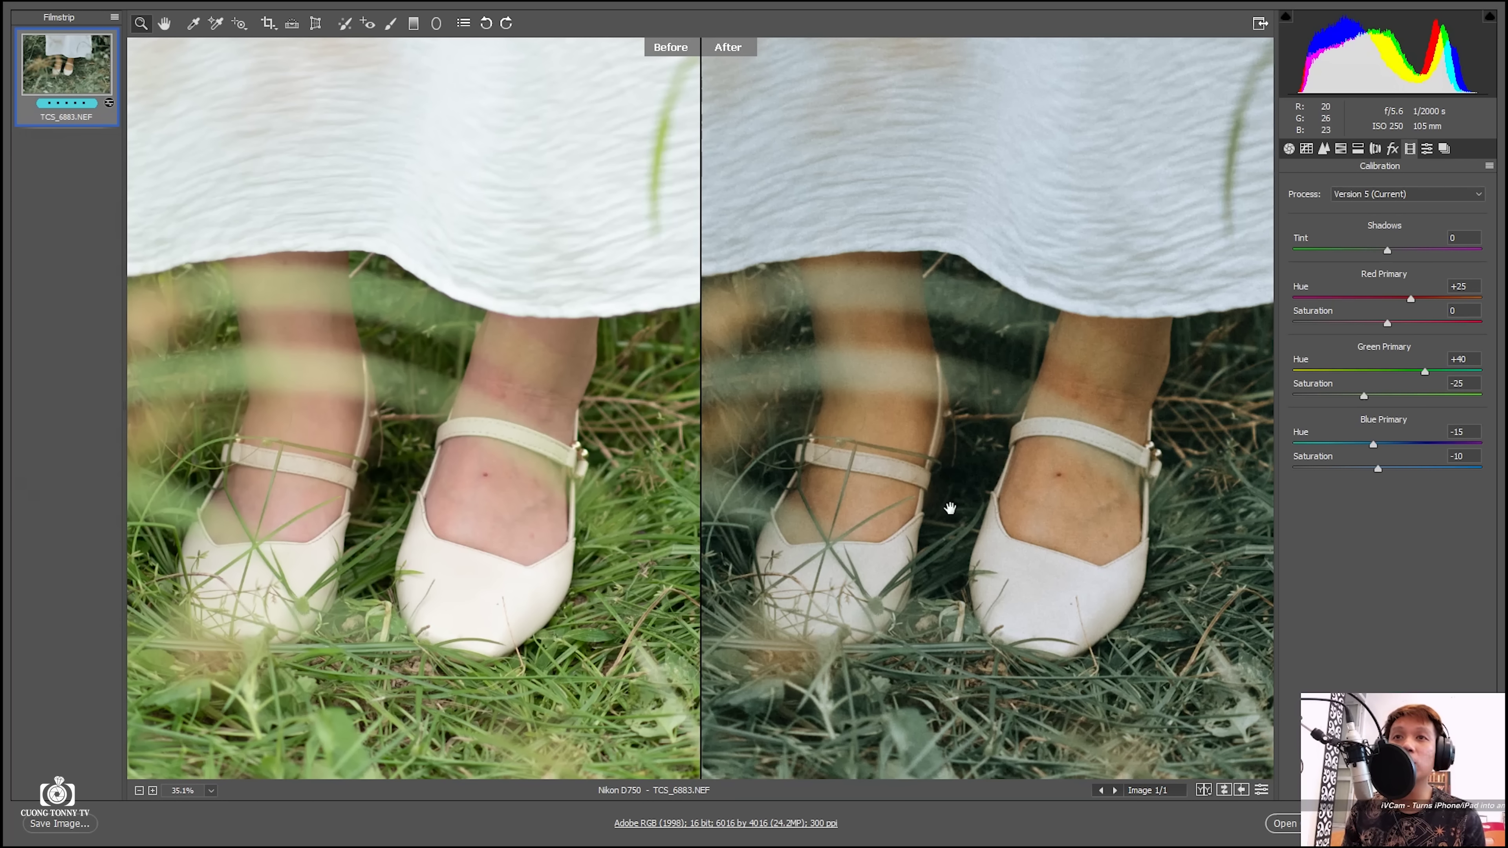
{"action": "mouse_move", "coordinate": [958, 595]}
{"action": "left_mouse_down"}
{"action": "mouse_move", "coordinate": [1019, 544]}
{"action": "mouse_move", "coordinate": [1054, 479]}
{"action": "mouse_move", "coordinate": [1003, 482]}
{"action": "mouse_move", "coordinate": [1018, 460]}
{"action": "left_mouse_up"}
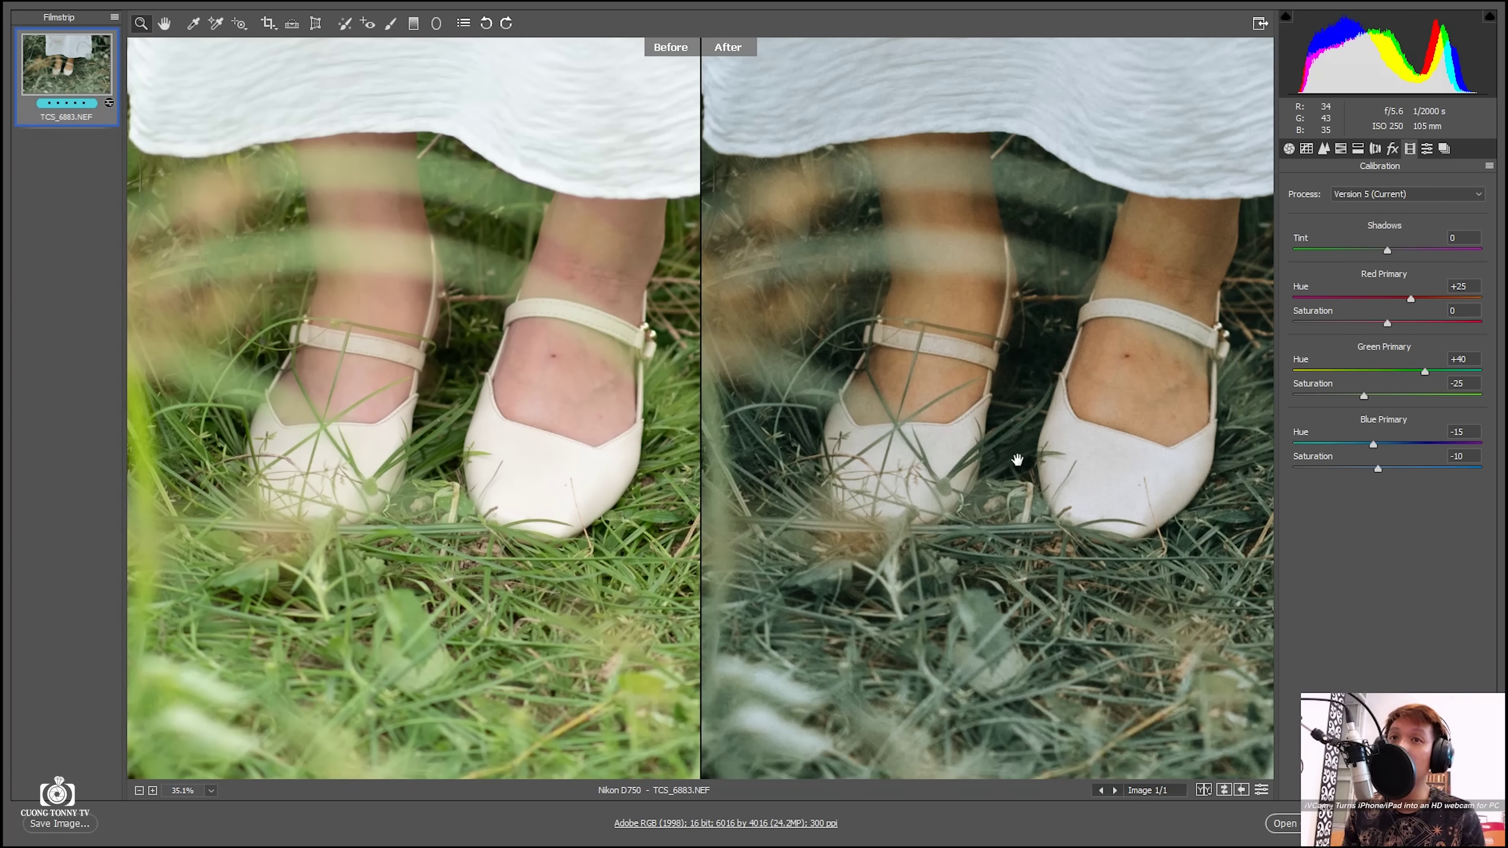
{"action": "left_click", "coordinate": [1288, 148]}
{"action": "left_click_drag", "start_coordinate": [992, 417], "coordinate": [1021, 453]}
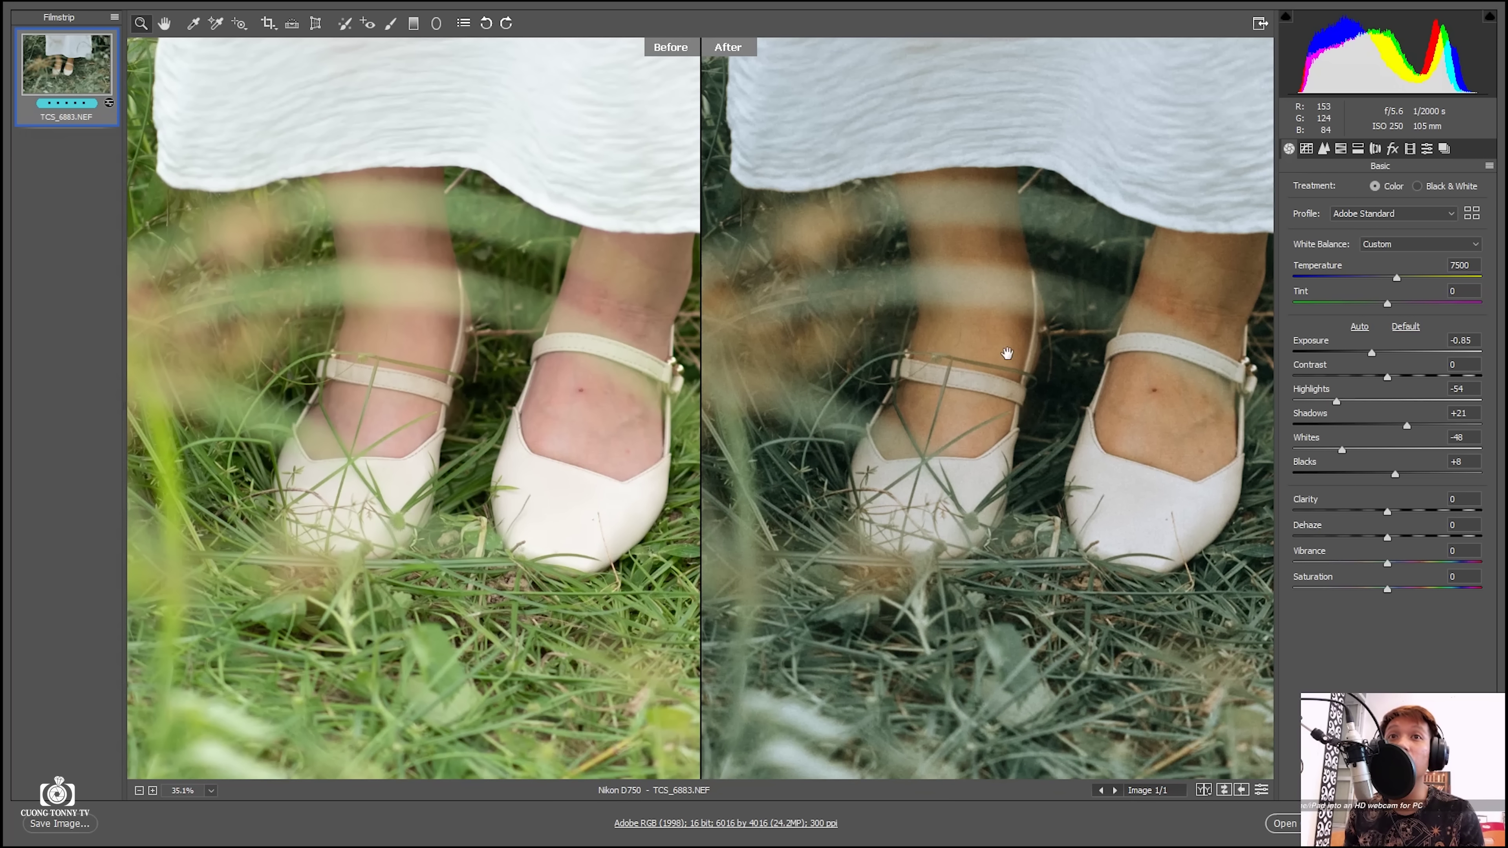
{"action": "left_click", "coordinate": [1425, 245]}
{"action": "left_click", "coordinate": [1362, 262]}
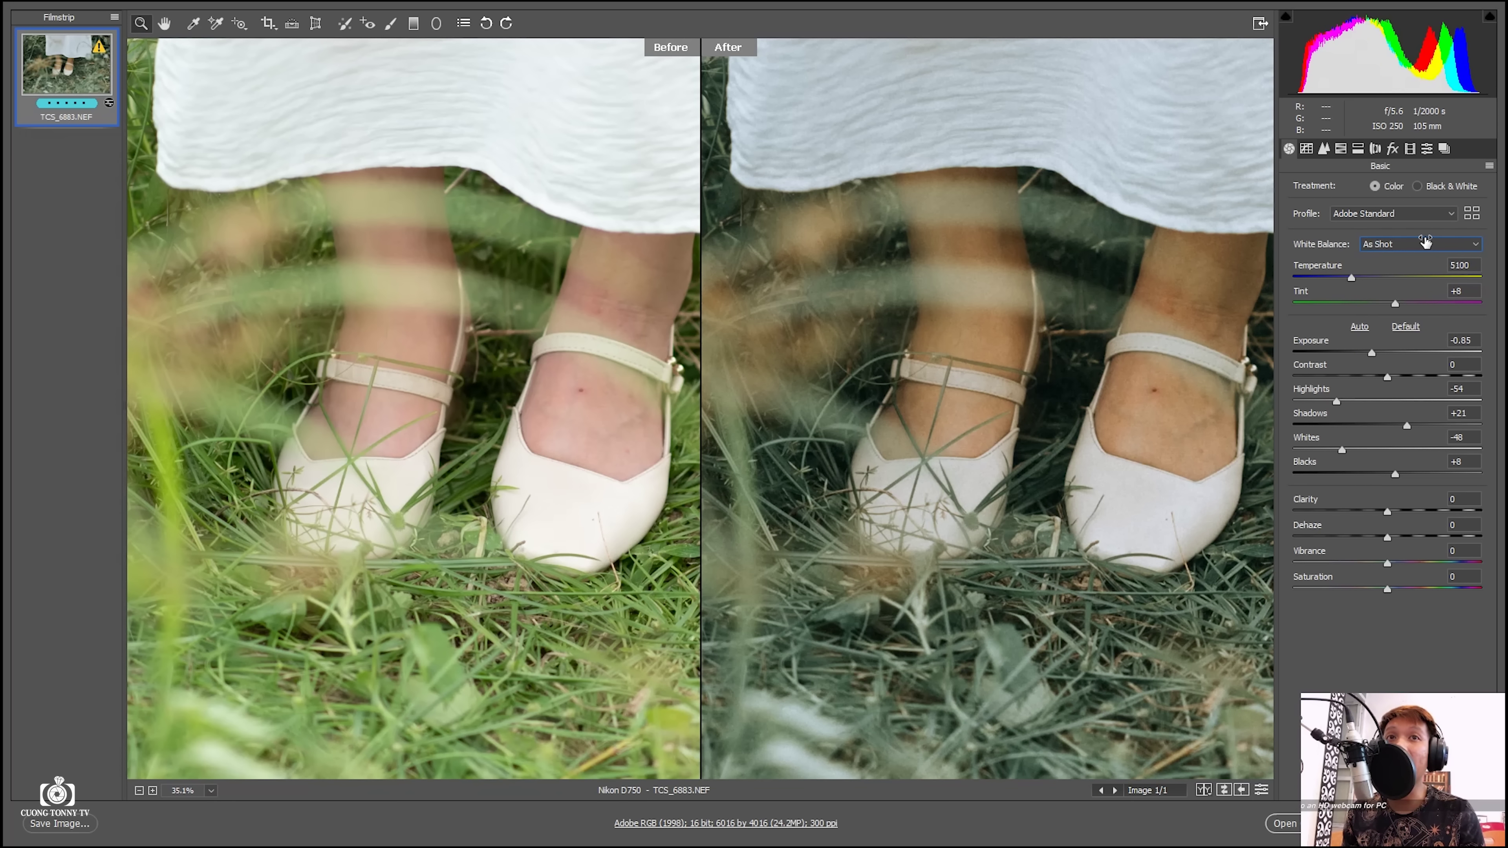
{"action": "left_click", "coordinate": [1421, 245]}
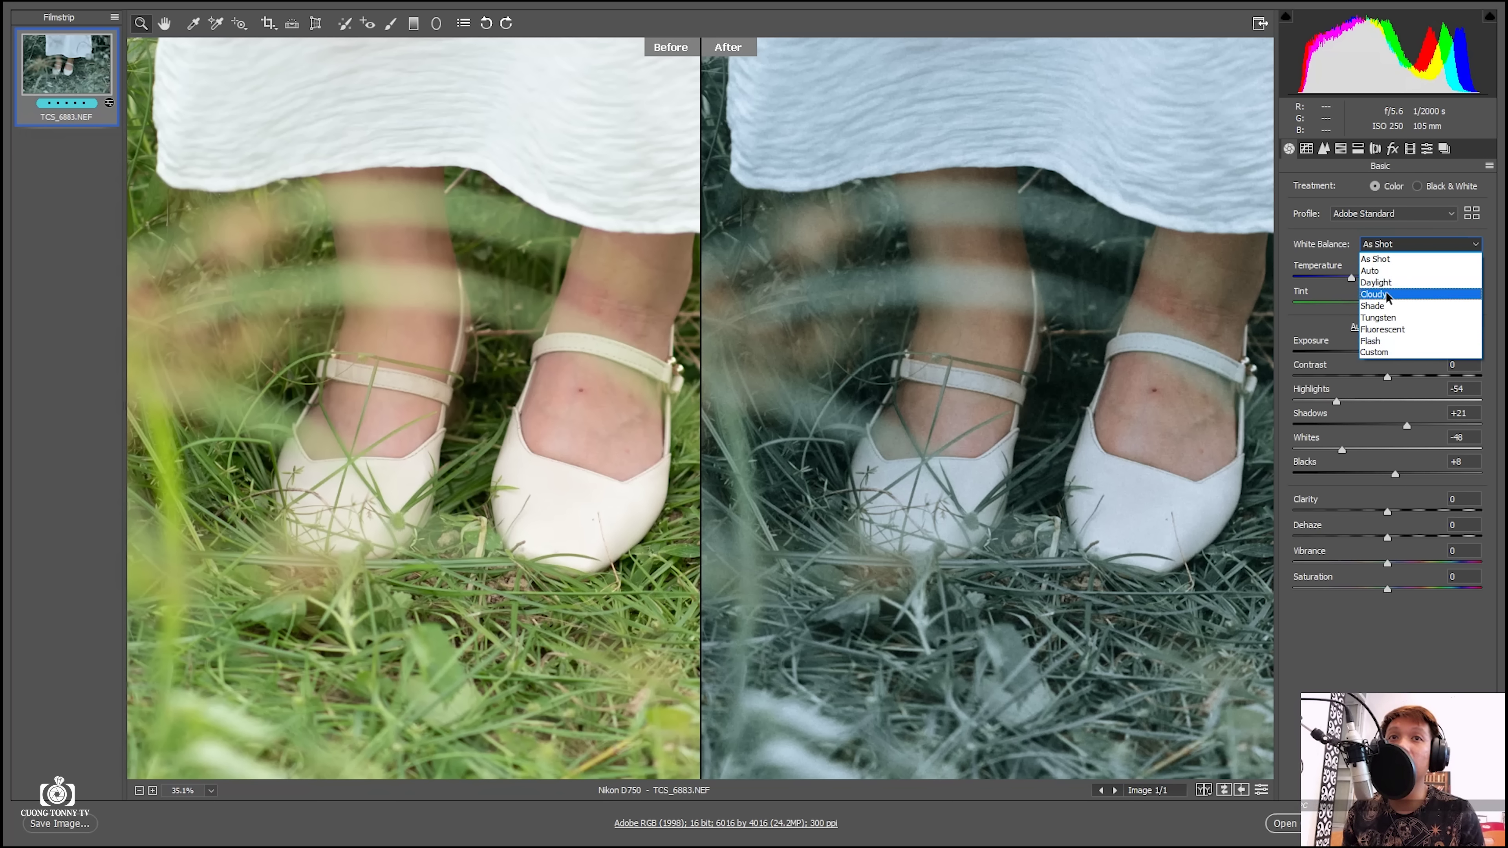
{"action": "left_click", "coordinate": [1374, 353]}
{"action": "mouse_move", "coordinate": [1129, 419]}
{"action": "left_mouse_down"}
{"action": "mouse_move", "coordinate": [1046, 436]}
{"action": "mouse_move", "coordinate": [1100, 444]}
{"action": "mouse_move", "coordinate": [1123, 422]}
{"action": "left_mouse_up"}
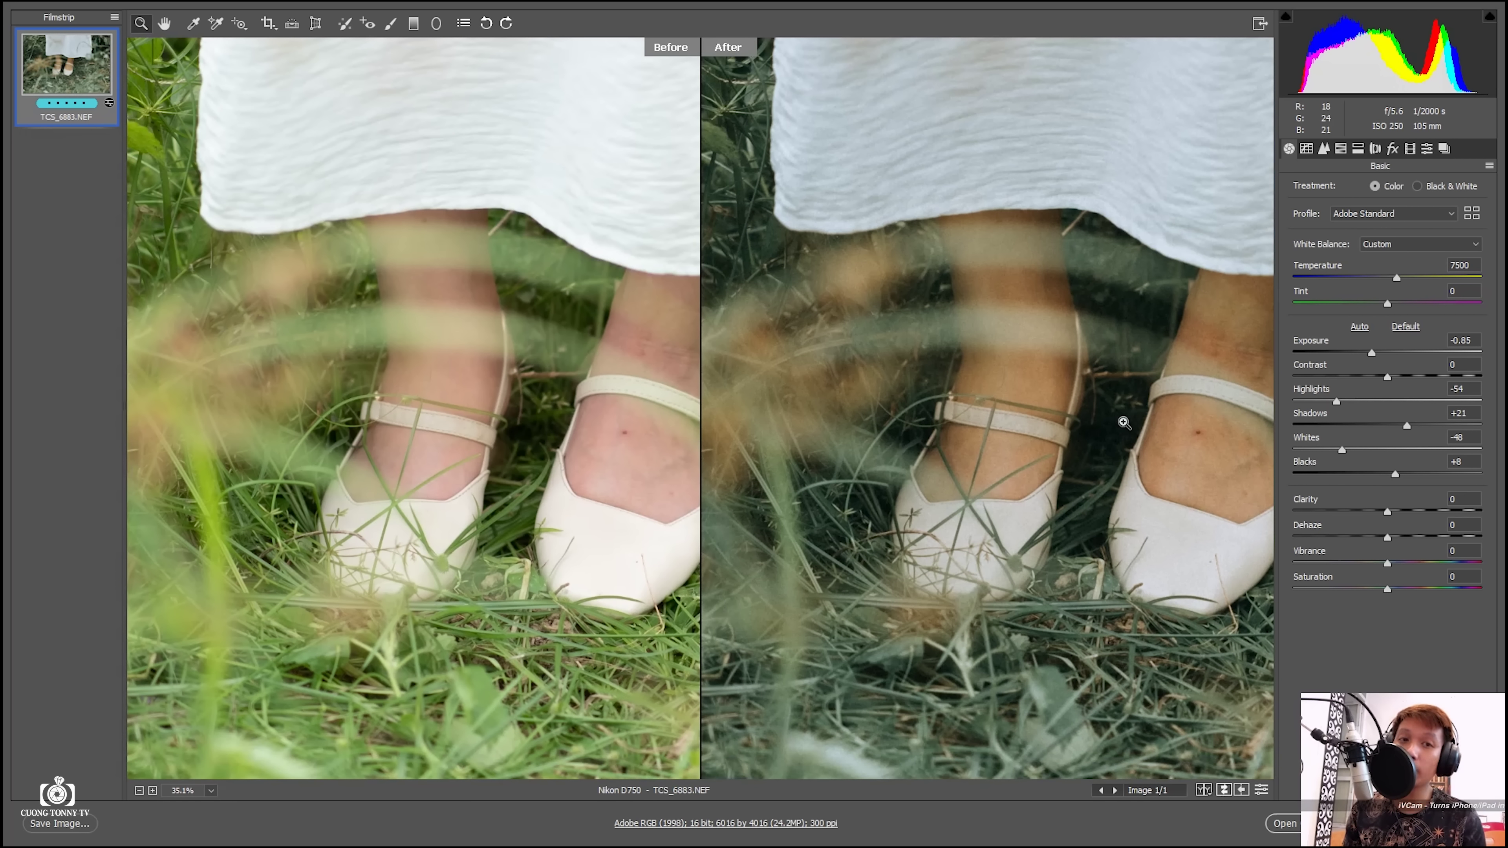
{"action": "key", "text": "ctrl+0"}
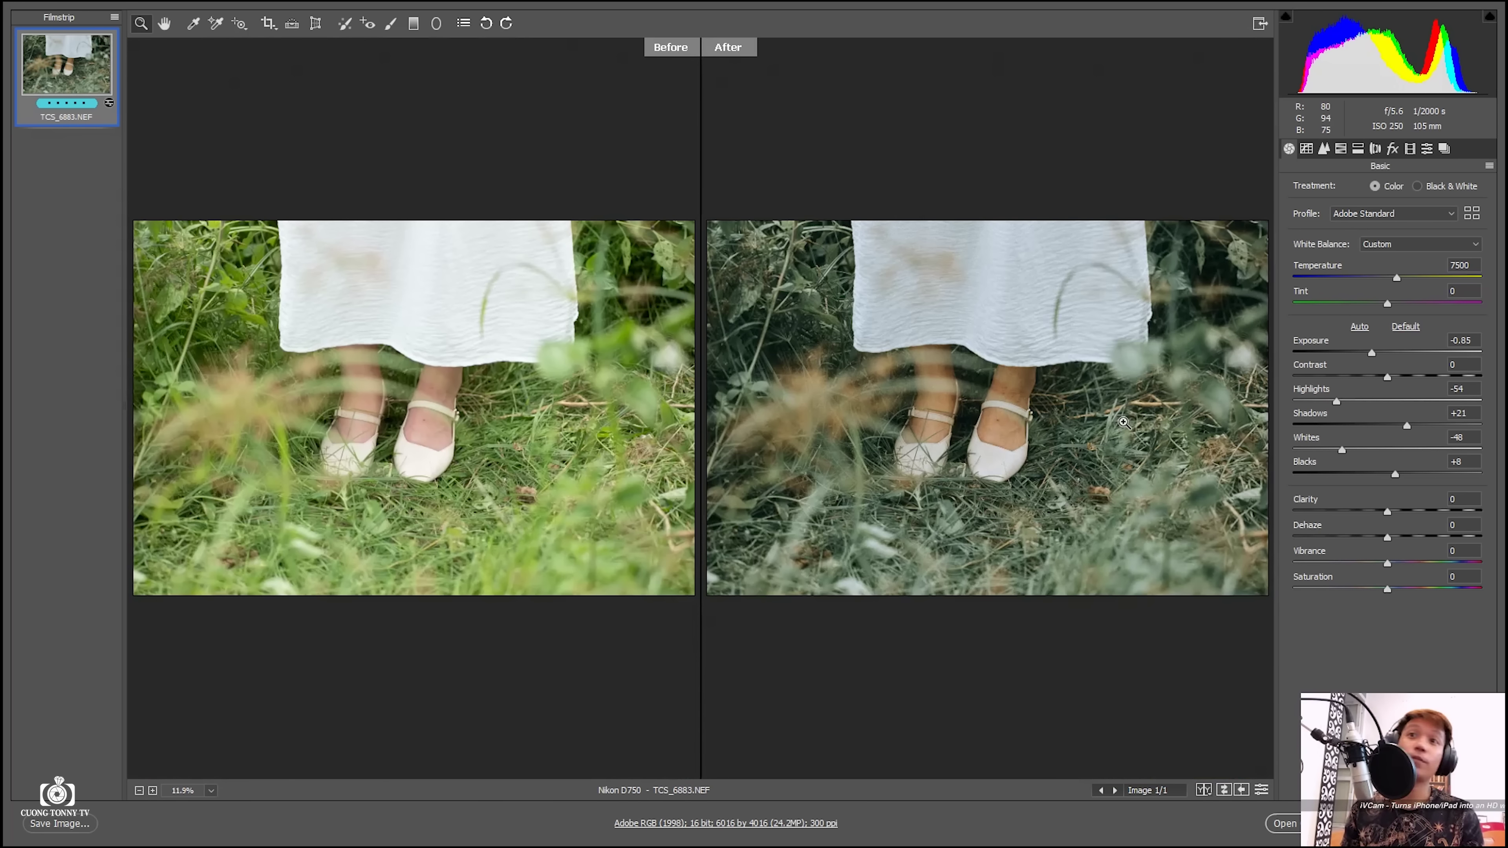
{"action": "left_click", "coordinate": [965, 440]}
{"action": "key", "text": "ctrl+0"}
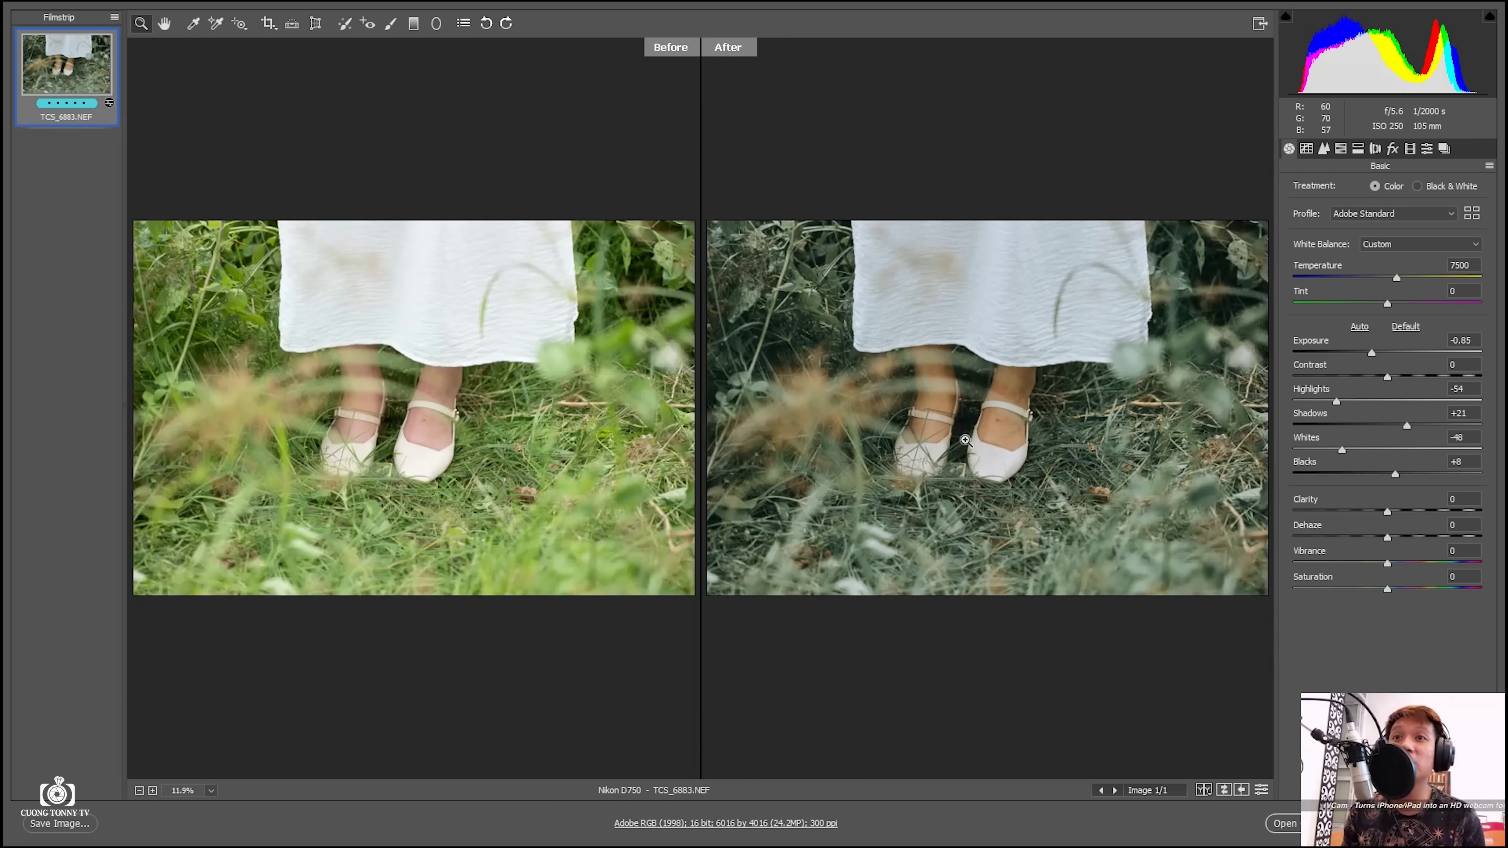